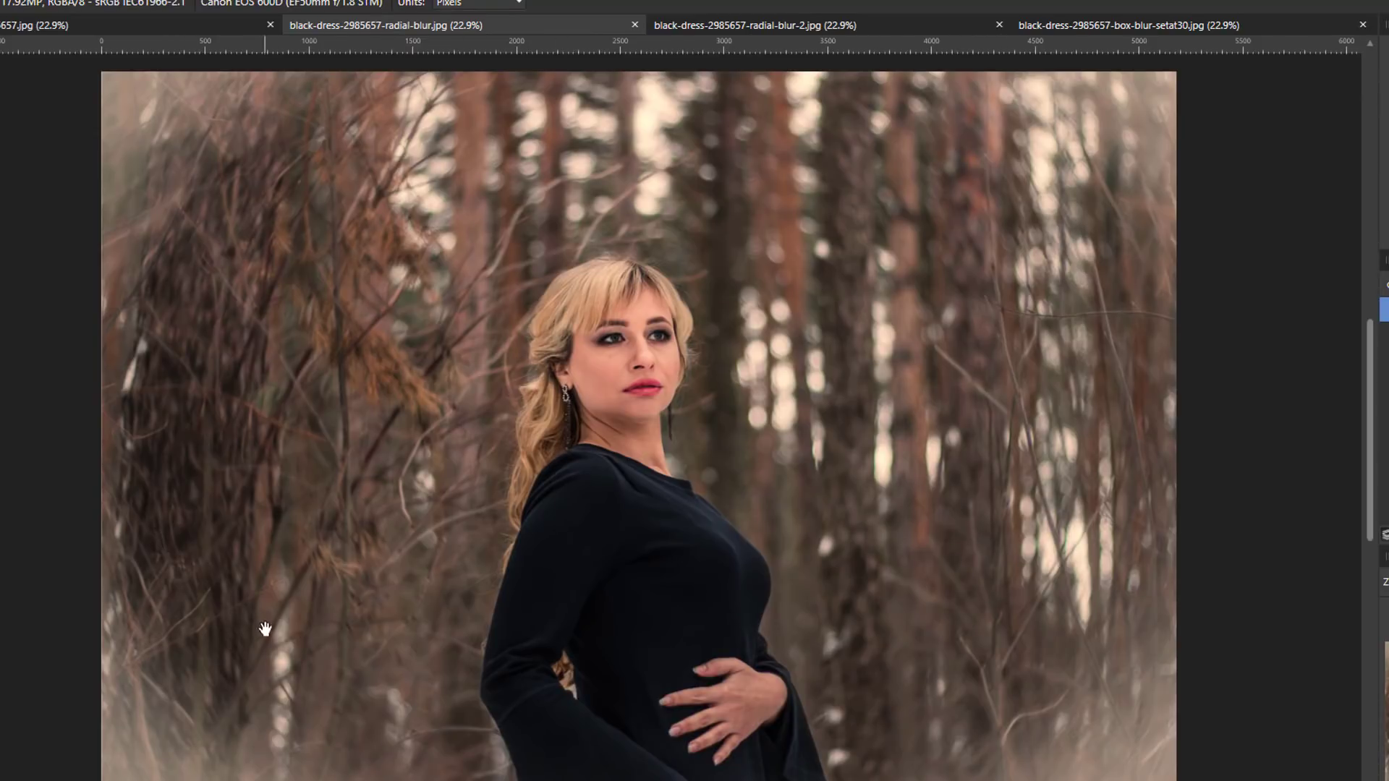
# Step: View the radial-blur-2.jpg example, then switch to the box-blur-setat30.jpg version for comparison
pyautogui.click(857, 28)
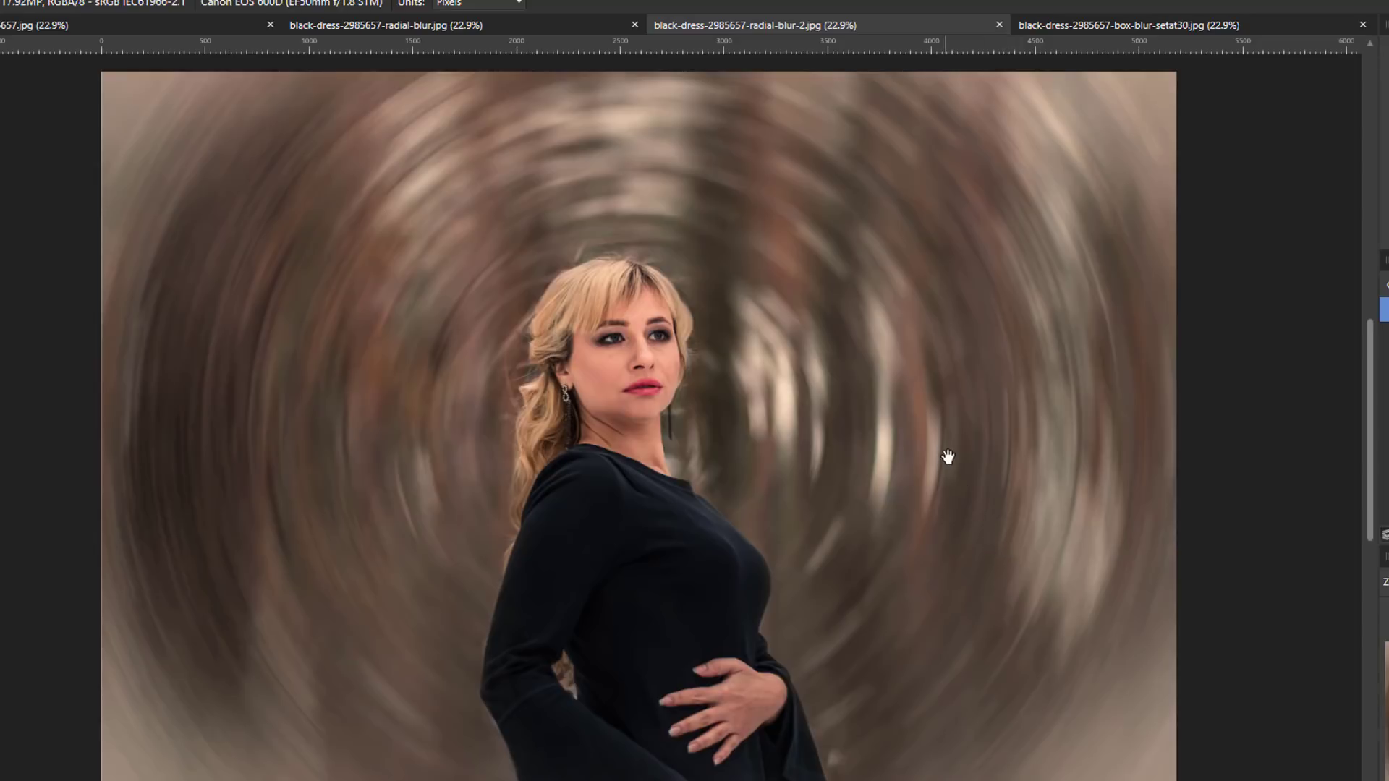
pyautogui.click(1225, 29)
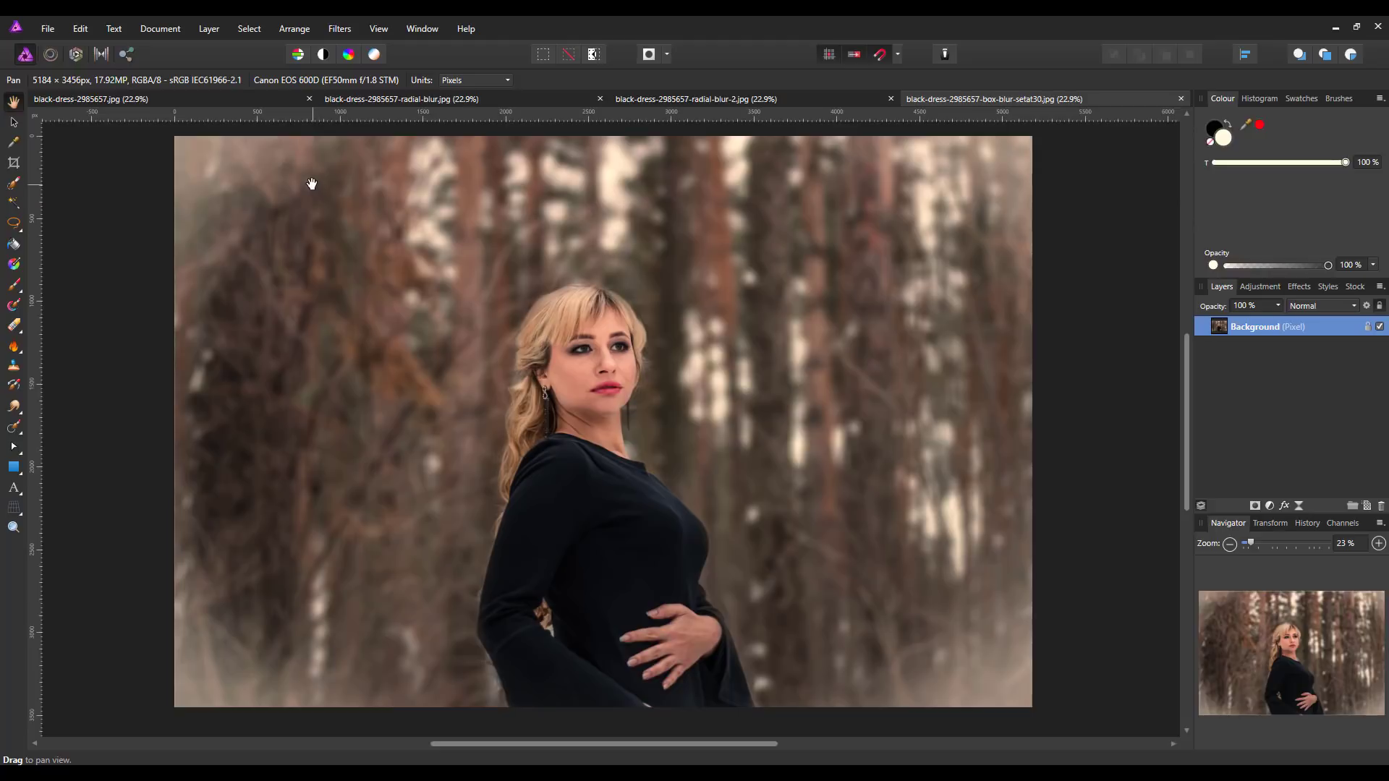
# Step: Return to the sharp black-dress-2985657.jpg photo, then bring up the tutorials website in the browser
pyautogui.click(265, 100)
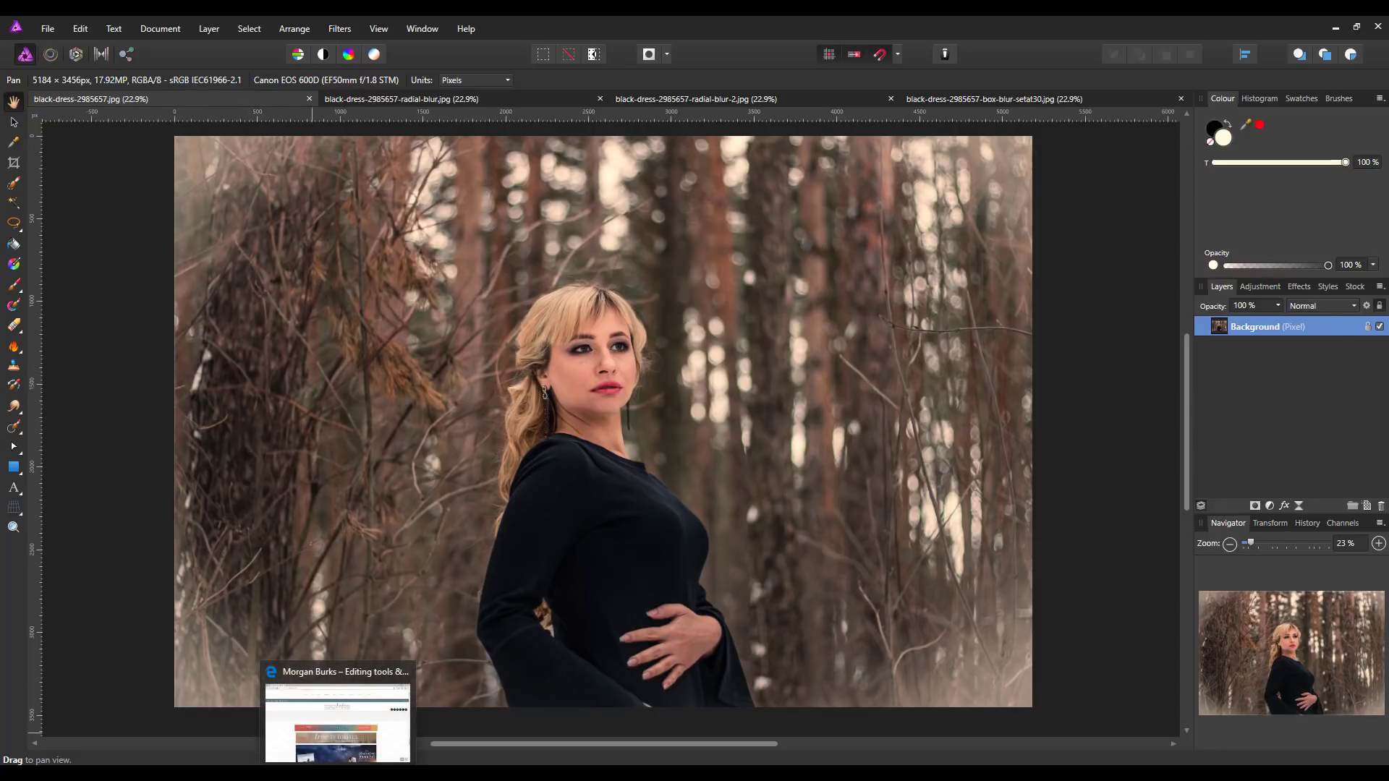
pyautogui.click(348, 709)
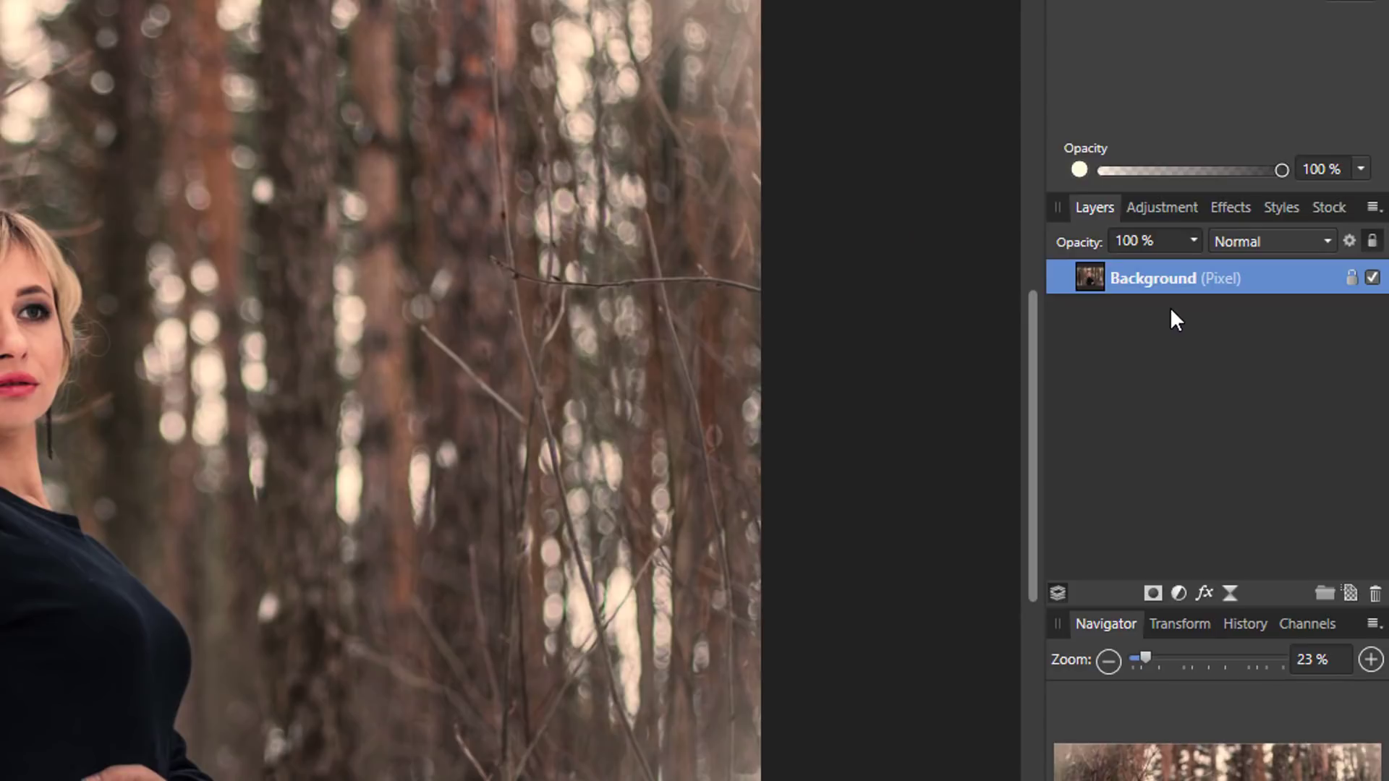
# Step: Duplicate the locked Background layer into an unlocked copy above it
pyautogui.rightClick(1230, 278)
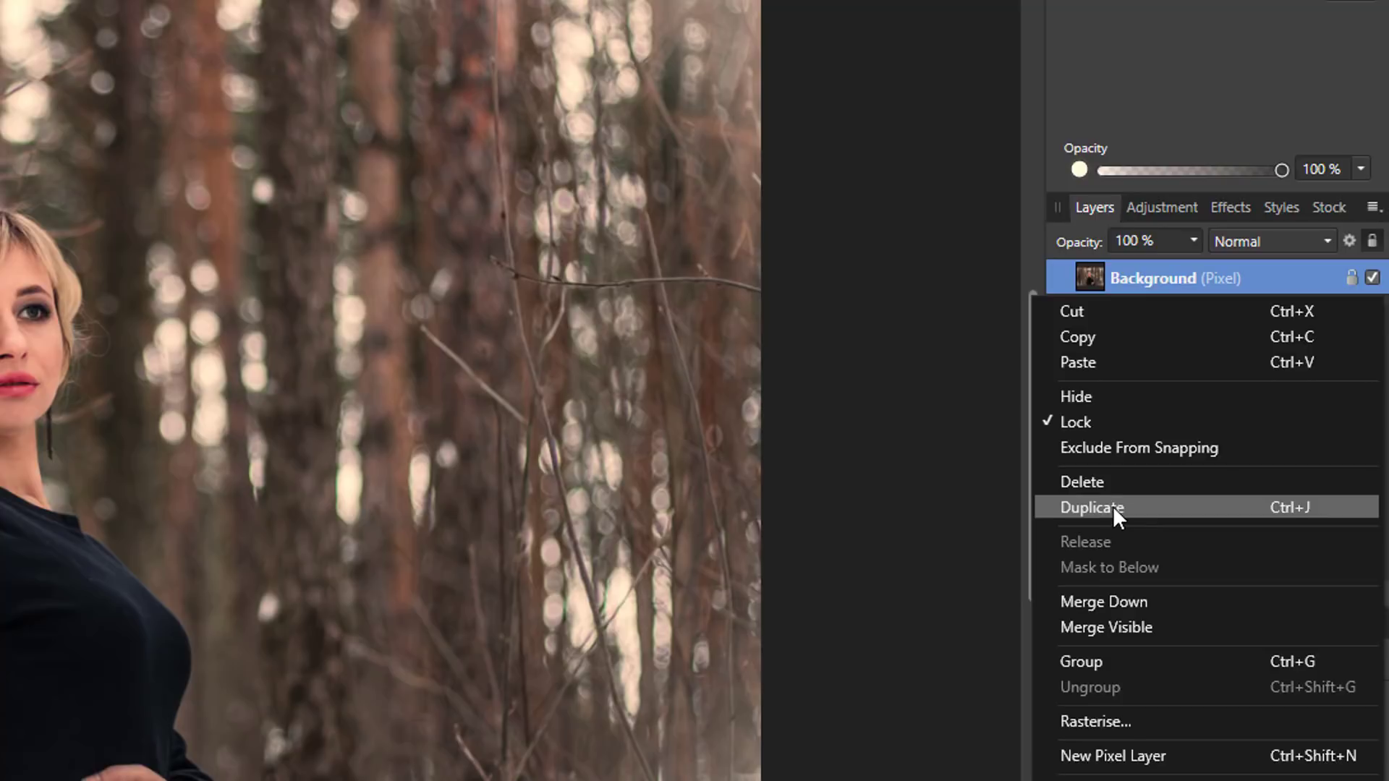
pyautogui.click(1259, 506)
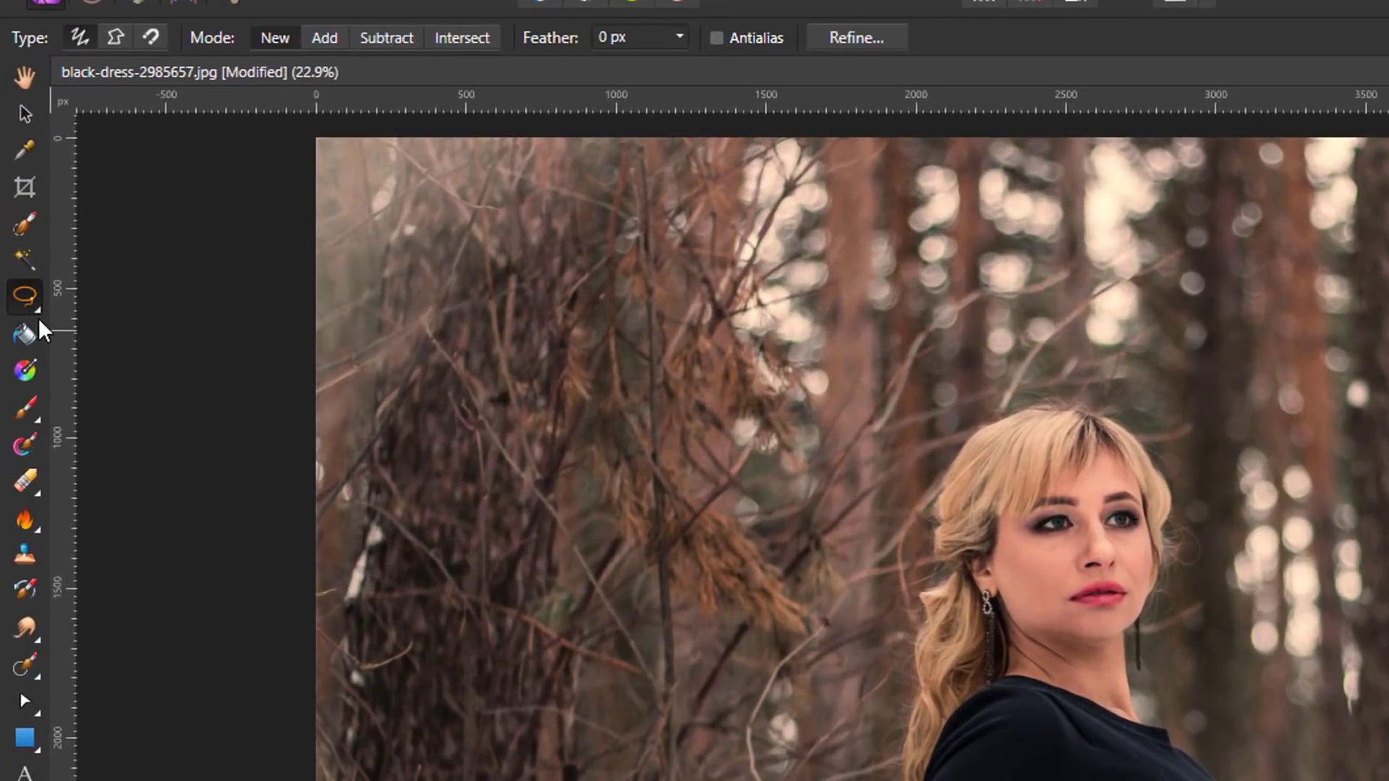
# Step: With the Freehand Selection Tool, loosely outline the woman in the black dress
pyautogui.click(37, 311)
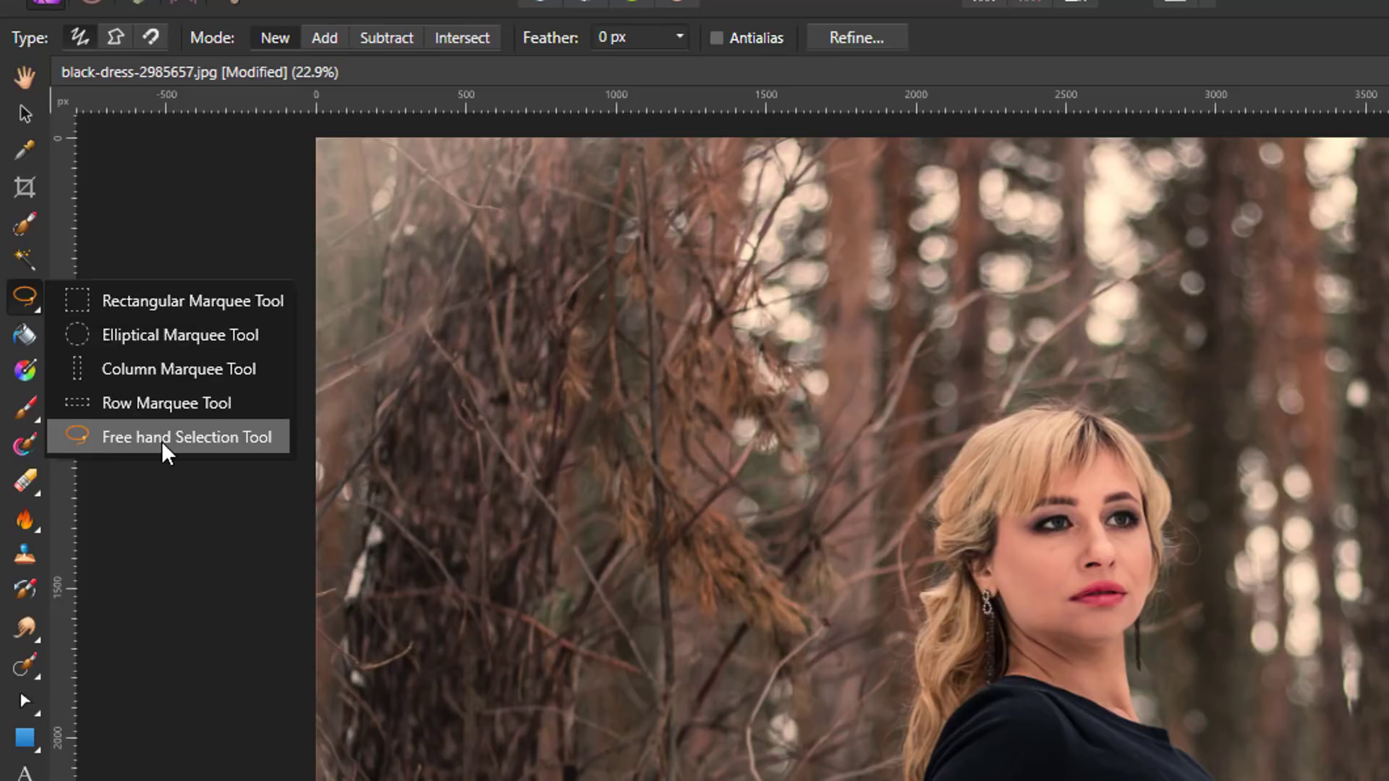
pyautogui.click(202, 449)
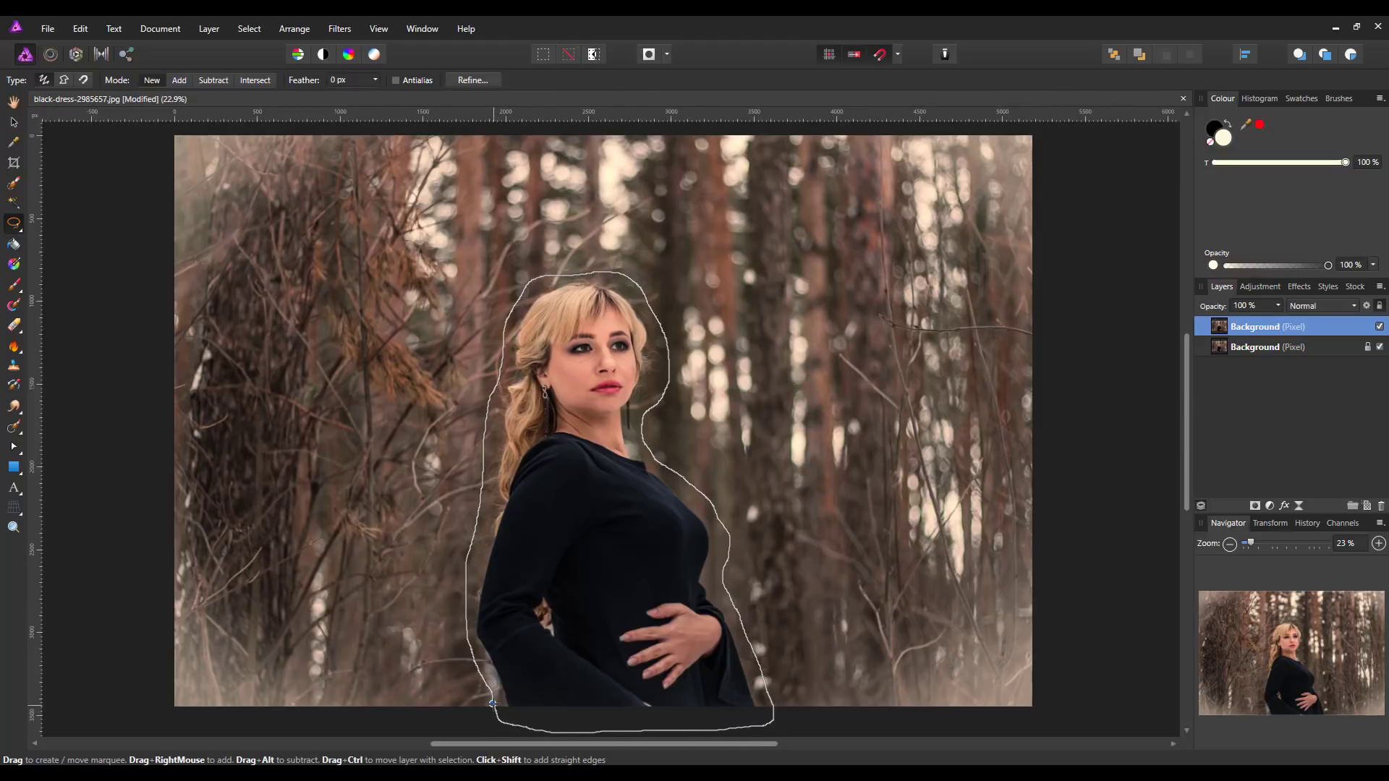
pyautogui.moveTo(493, 703); pyautogui.dragTo(494, 705)
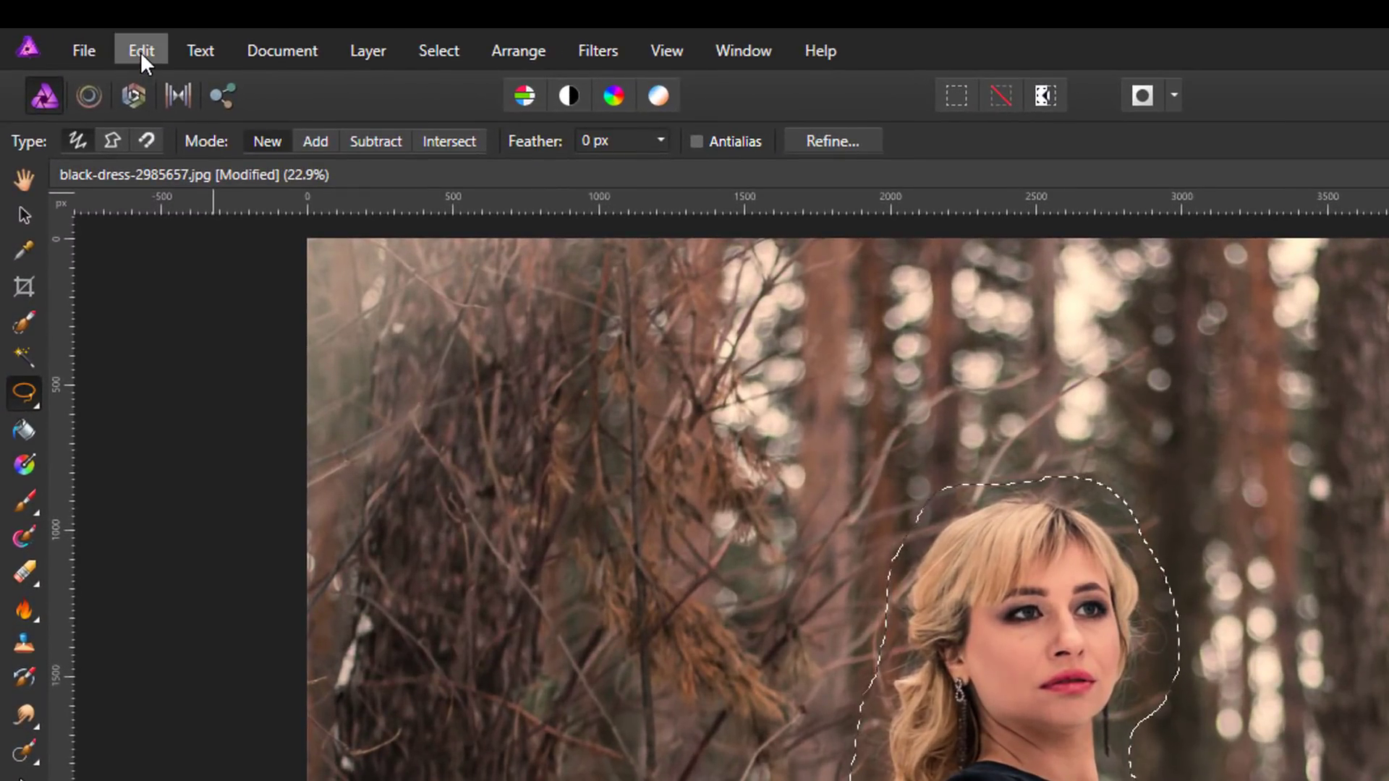
# Step: Fill the woman's selected area with Inpainting so surrounding forest replaces her on the copy
pyautogui.click(140, 50)
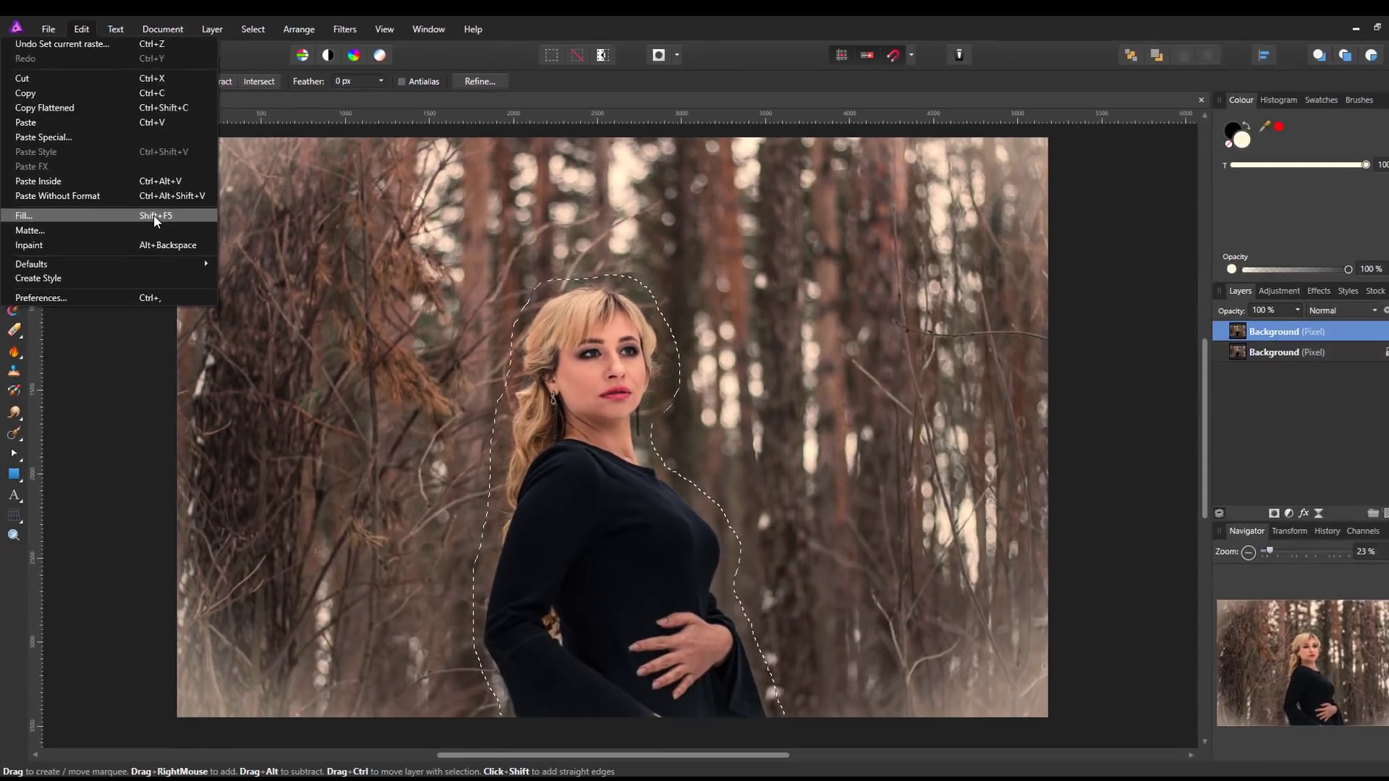
pyautogui.click(257, 375)
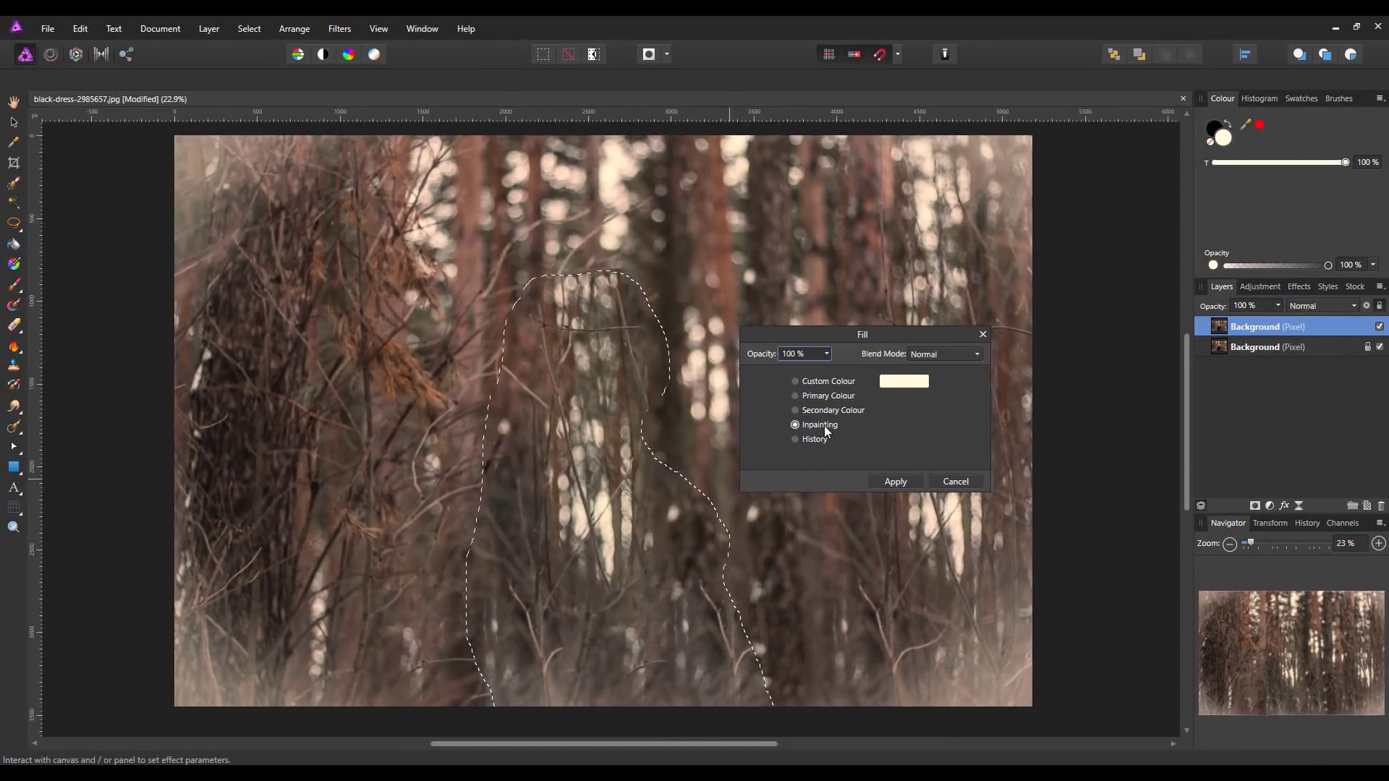
pyautogui.click(896, 482)
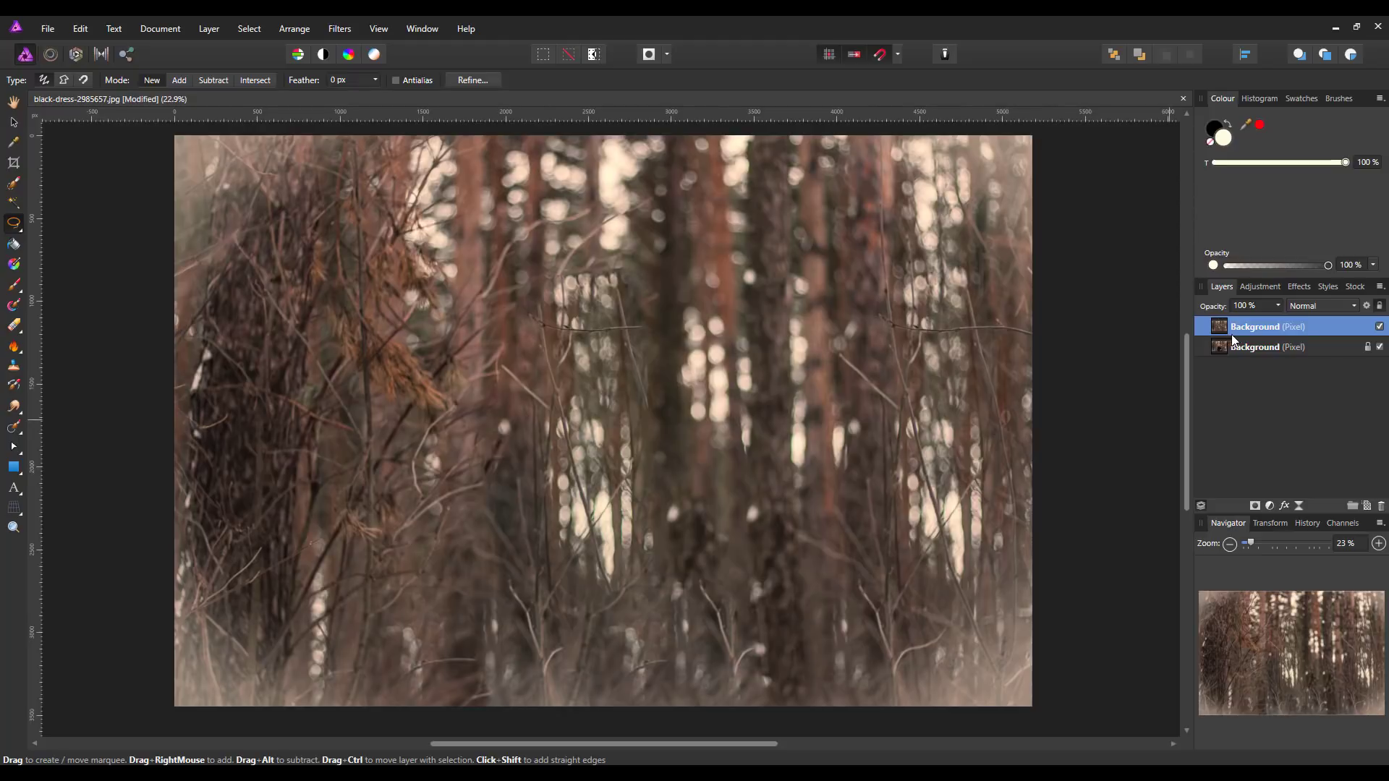
# Step: Duplicate the inpainted forest layer, hide the top copy, and select the middle layer
pyautogui.rightClick(1294, 327)
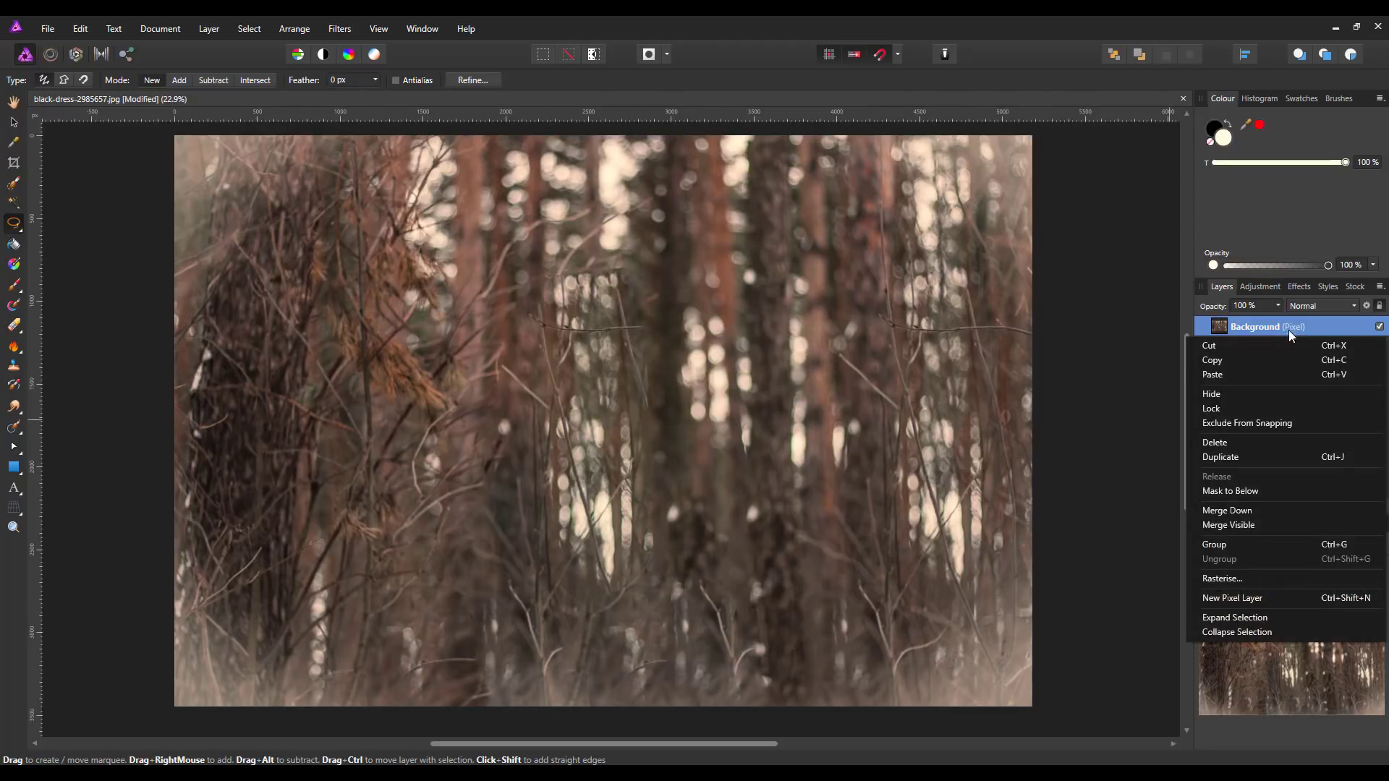
pyautogui.click(1257, 457)
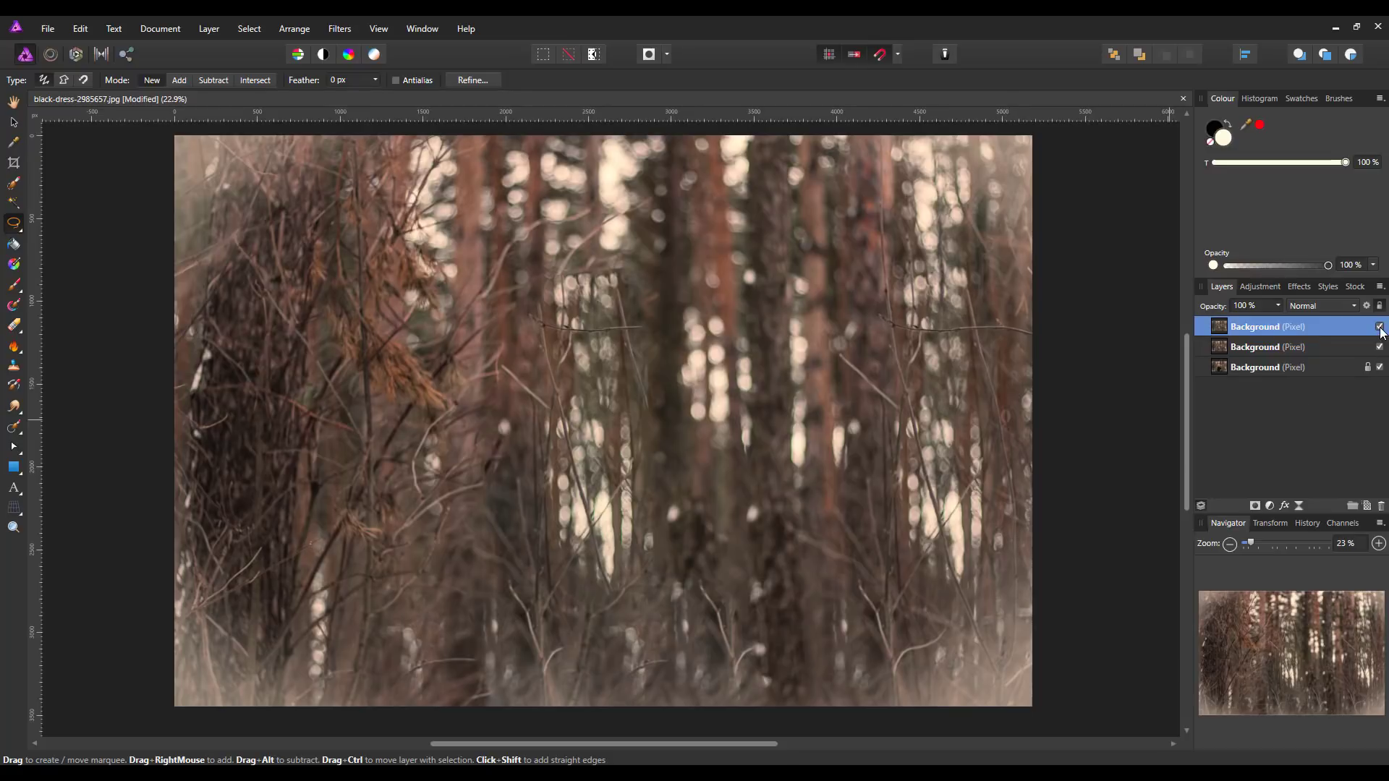
pyautogui.click(1337, 349)
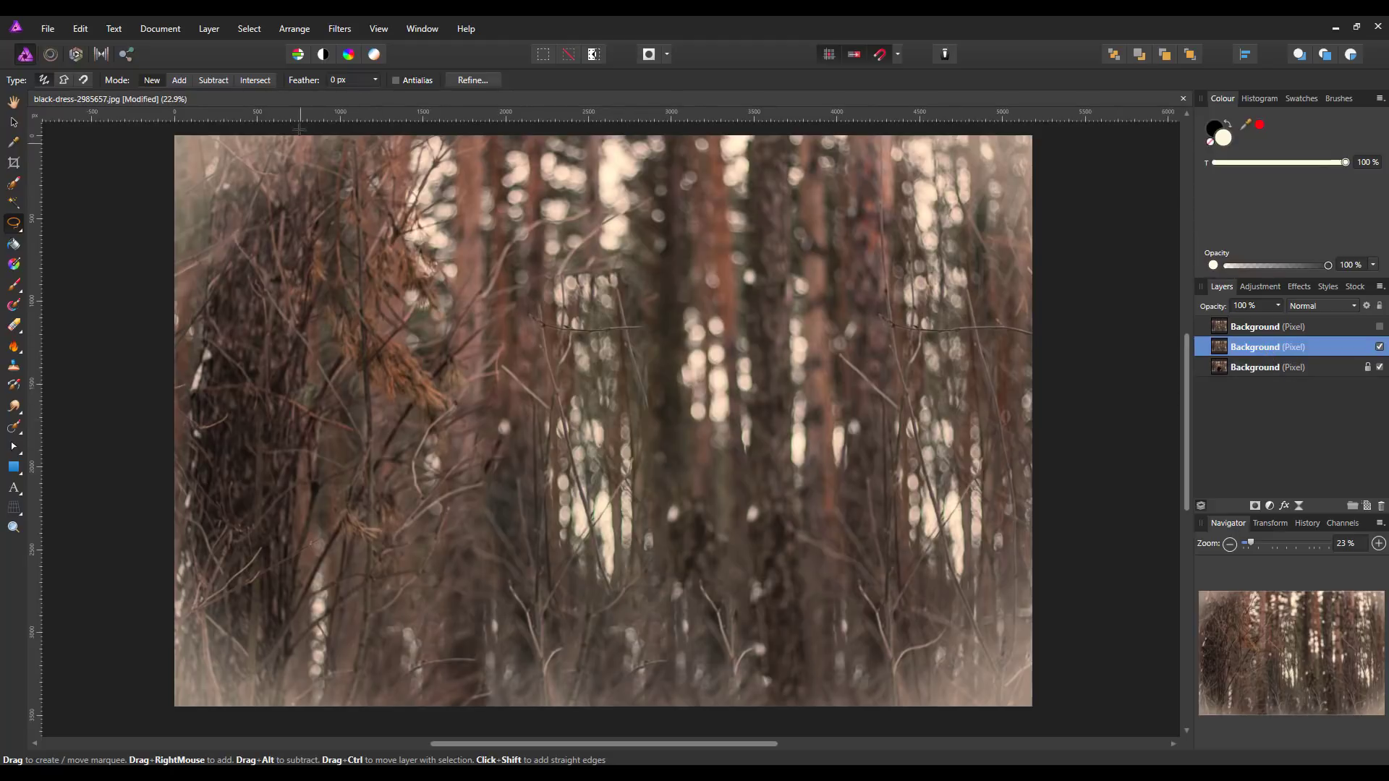
# Step: Apply a Radial Blur with an angle of about 3.7° to the middle forest layer
pyautogui.click(340, 27)
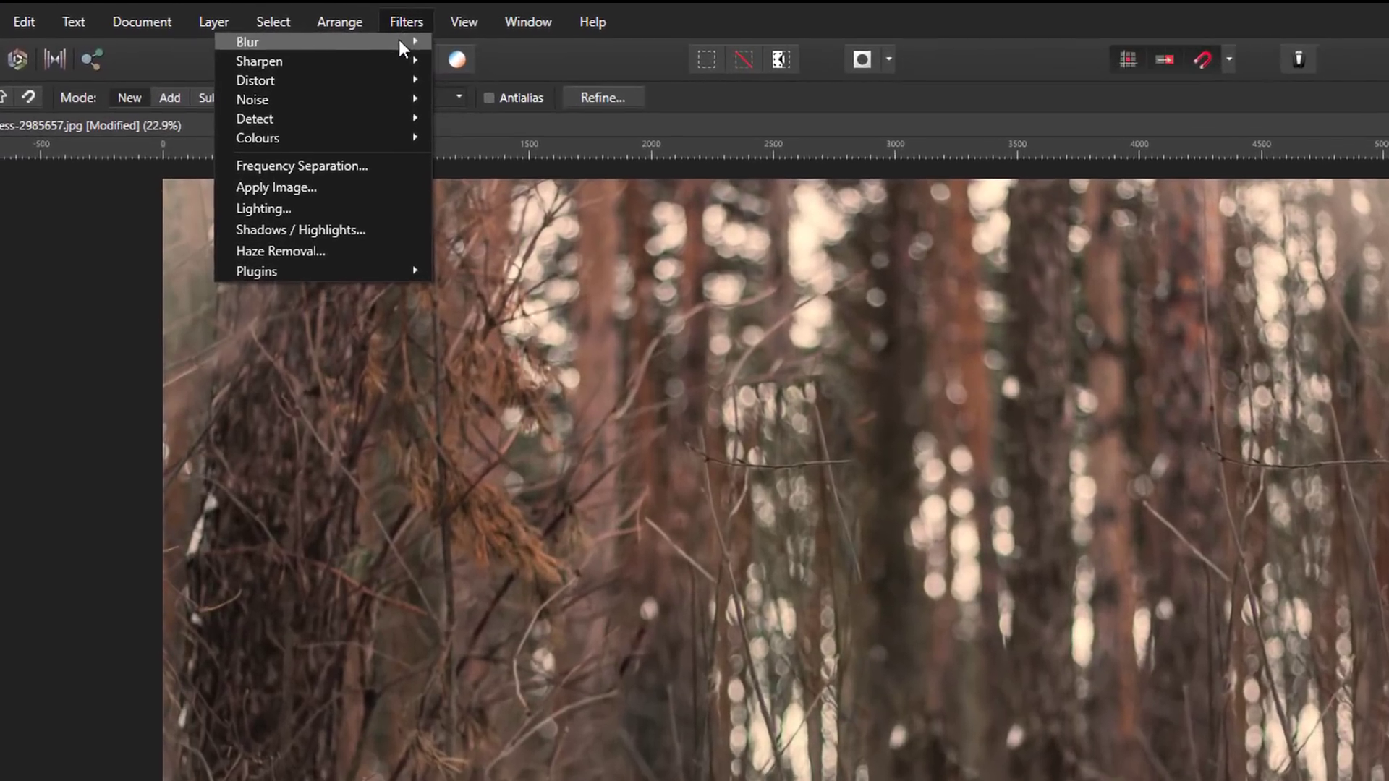
pyautogui.moveTo(323, 46)
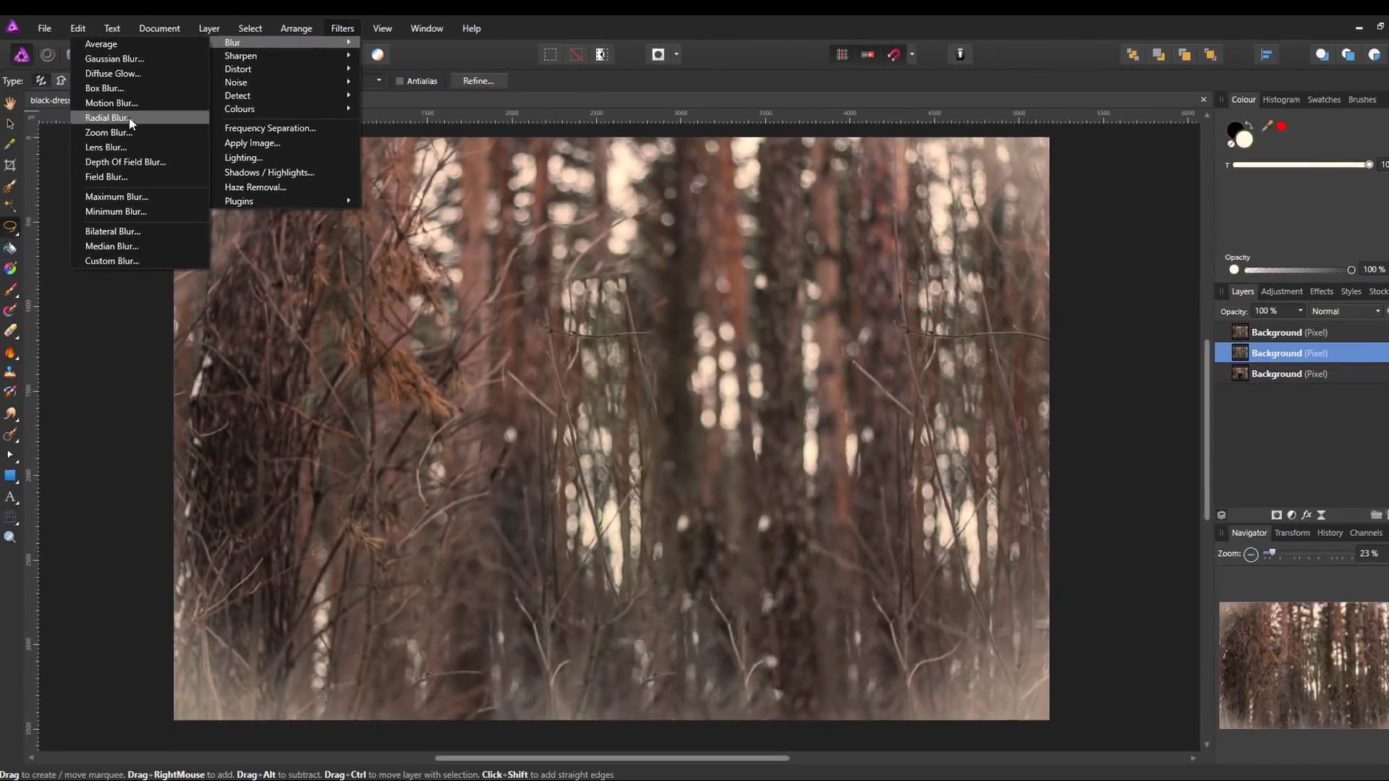
pyautogui.click(109, 158)
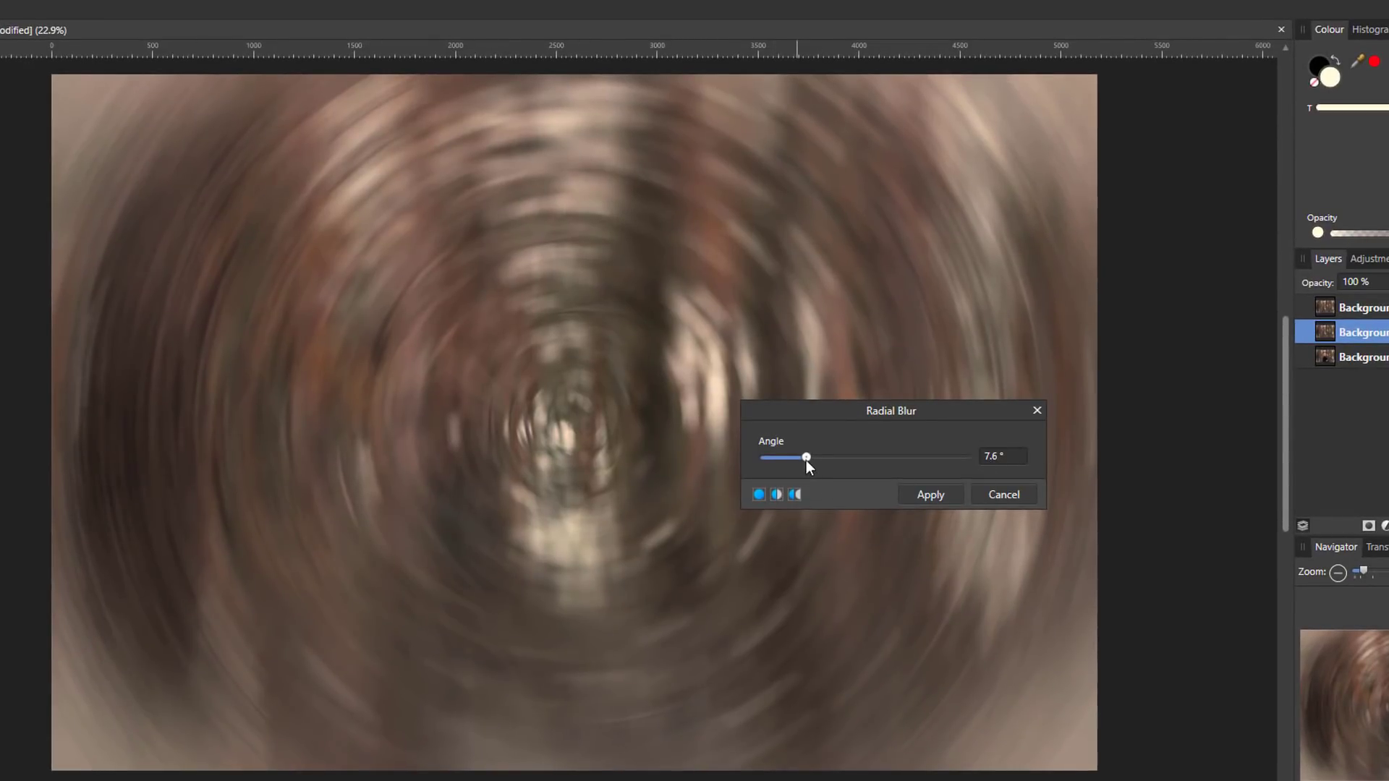
pyautogui.moveTo(806, 461); pyautogui.dragTo(770, 463)
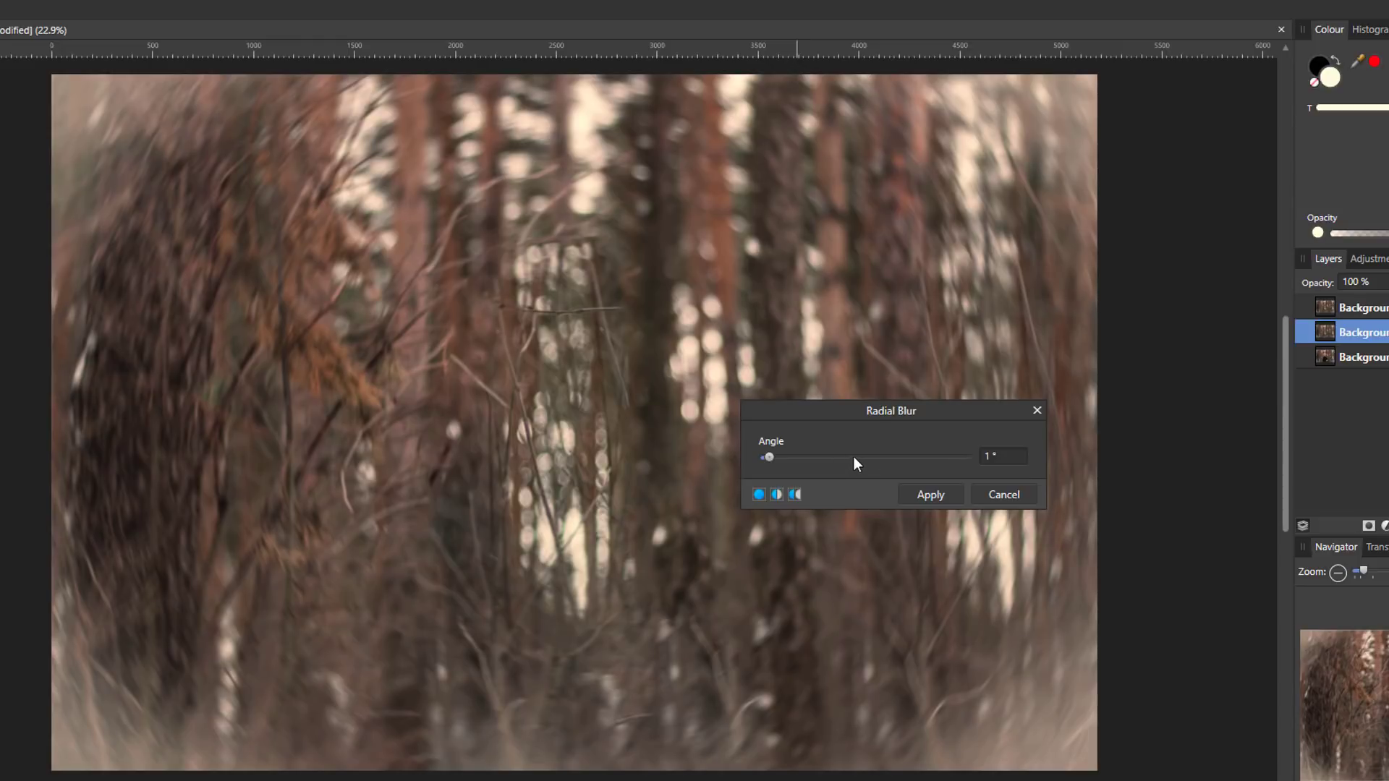
pyautogui.moveTo(770, 457); pyautogui.dragTo(784, 459)
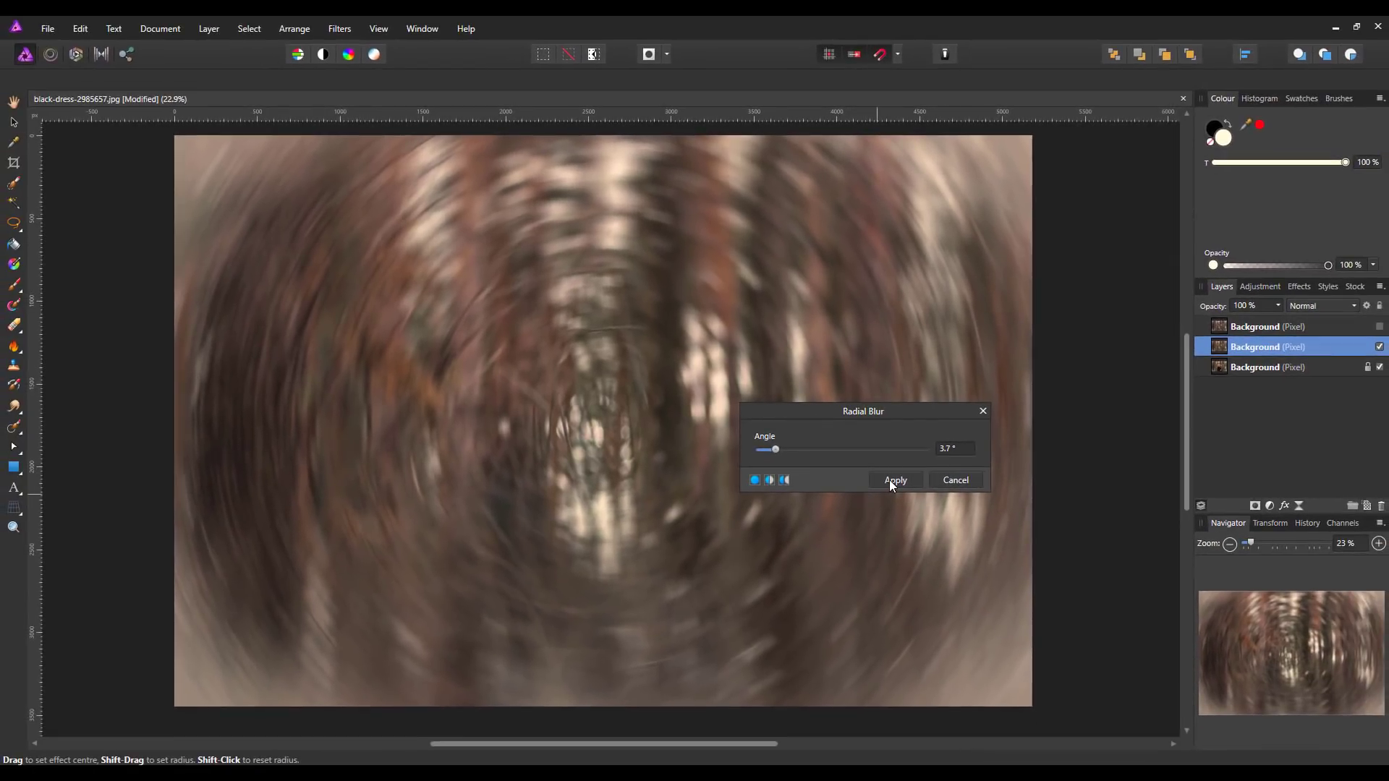
pyautogui.click(894, 481)
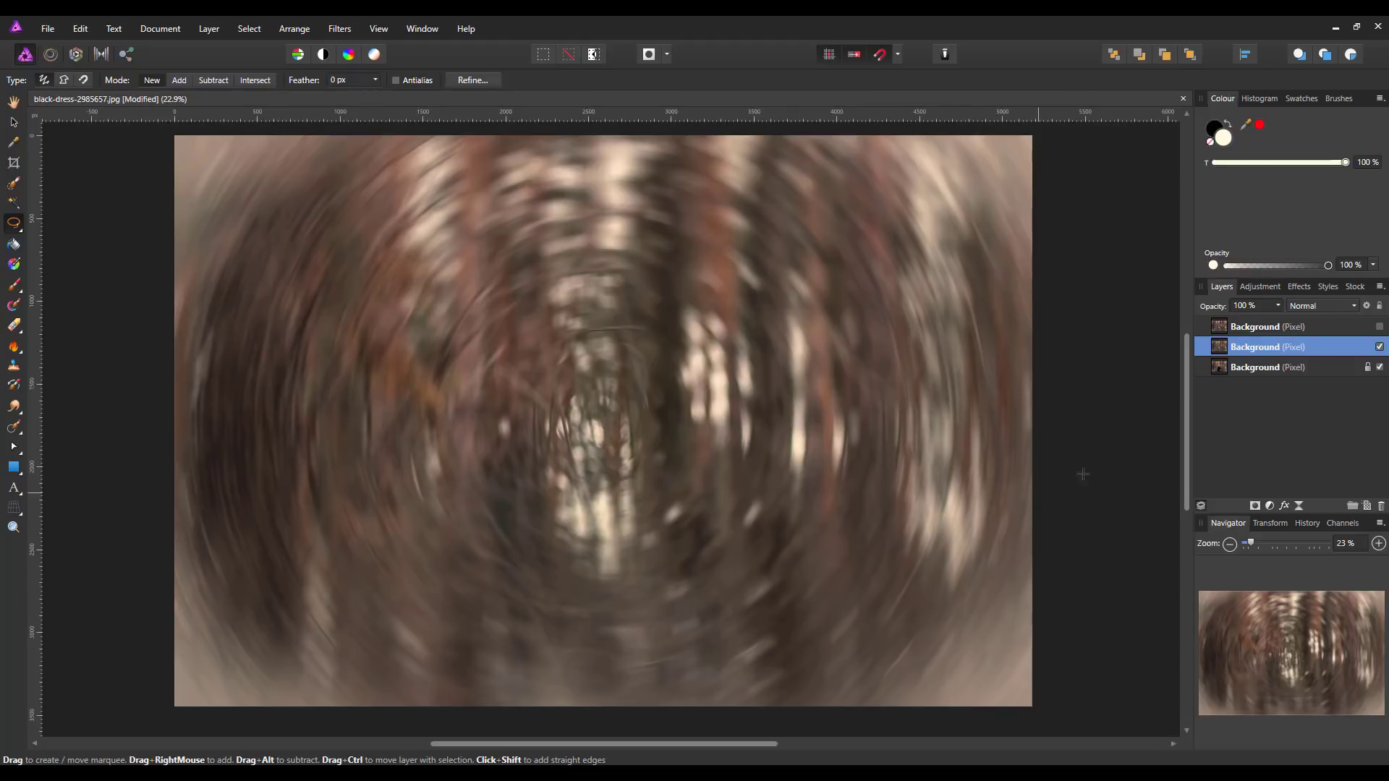
# Step: Lower the blurred layer's opacity to about 72% and add a layer mask to it
pyautogui.click(1280, 305)
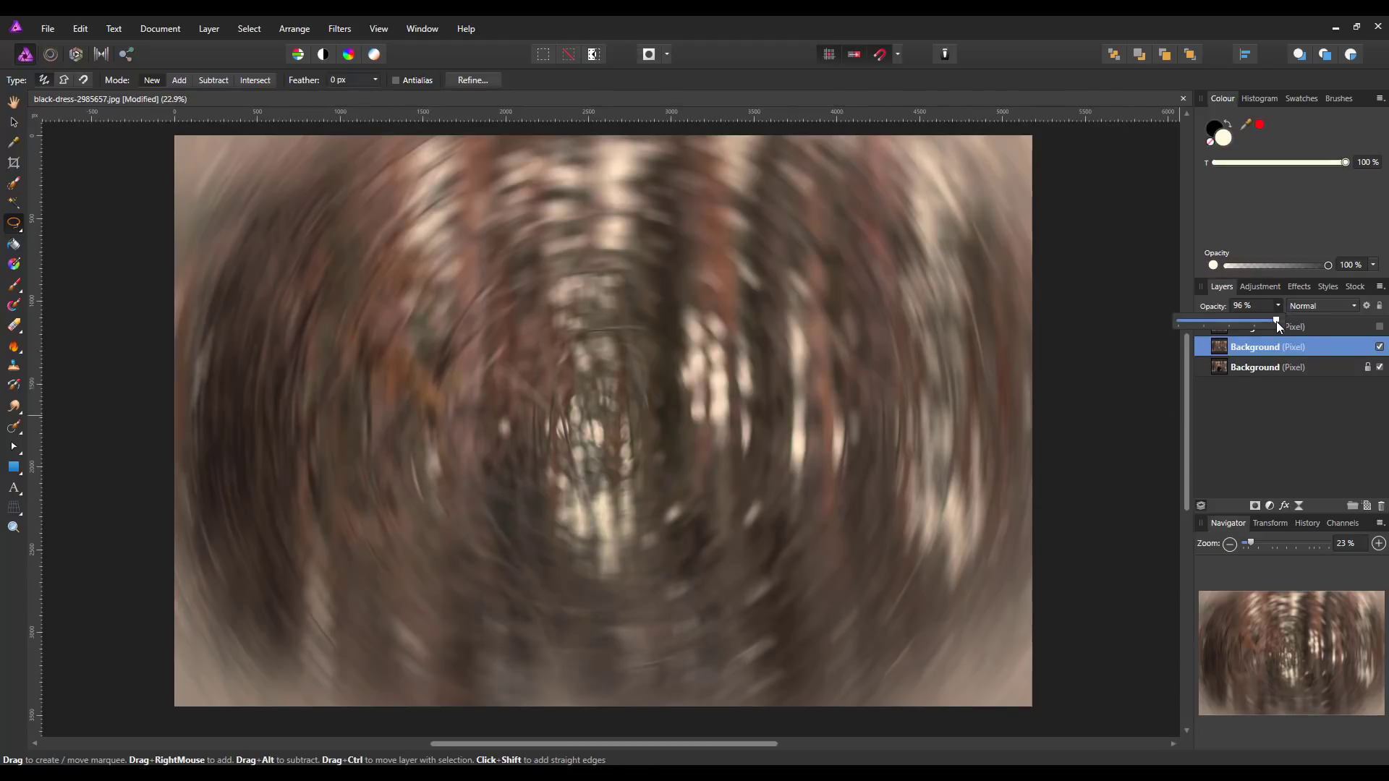
pyautogui.moveTo(1270, 322); pyautogui.dragTo(1266, 322)
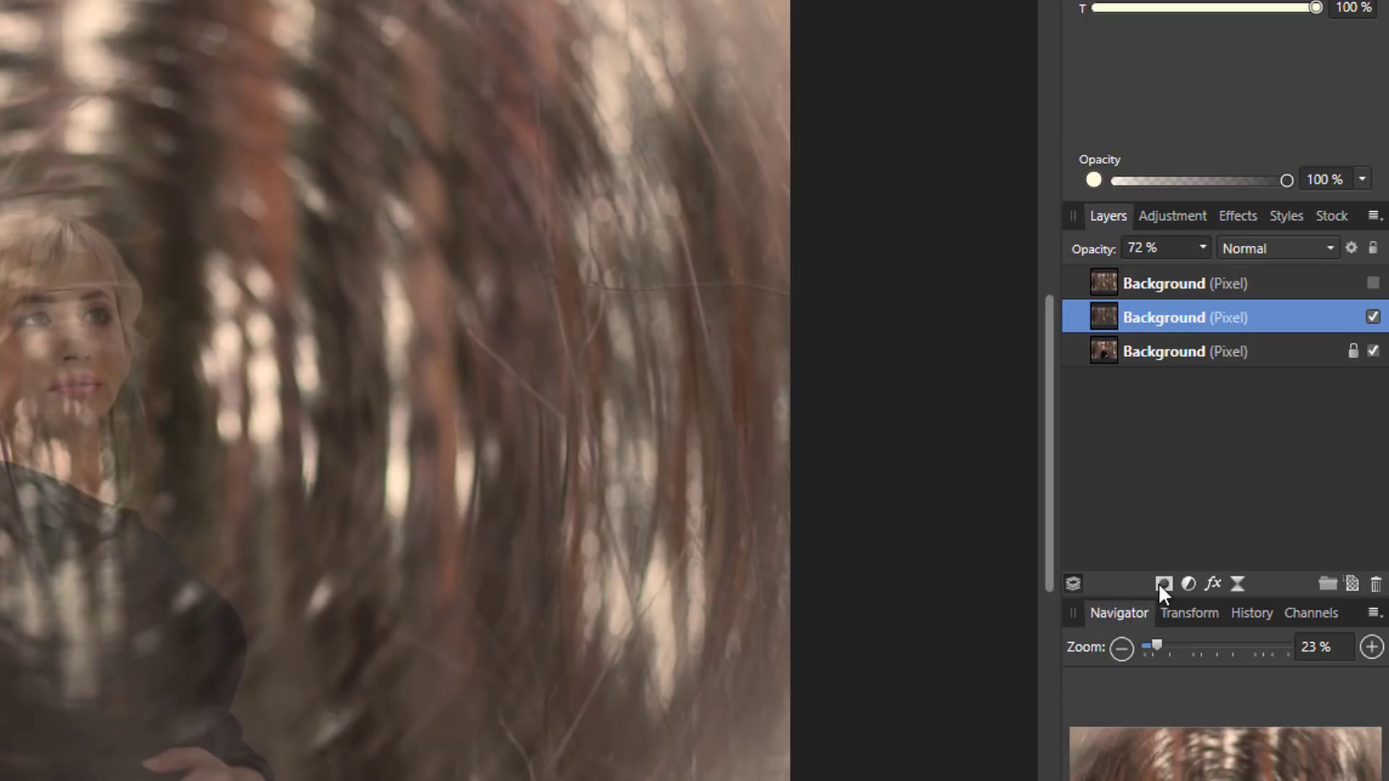
pyautogui.click(1164, 583)
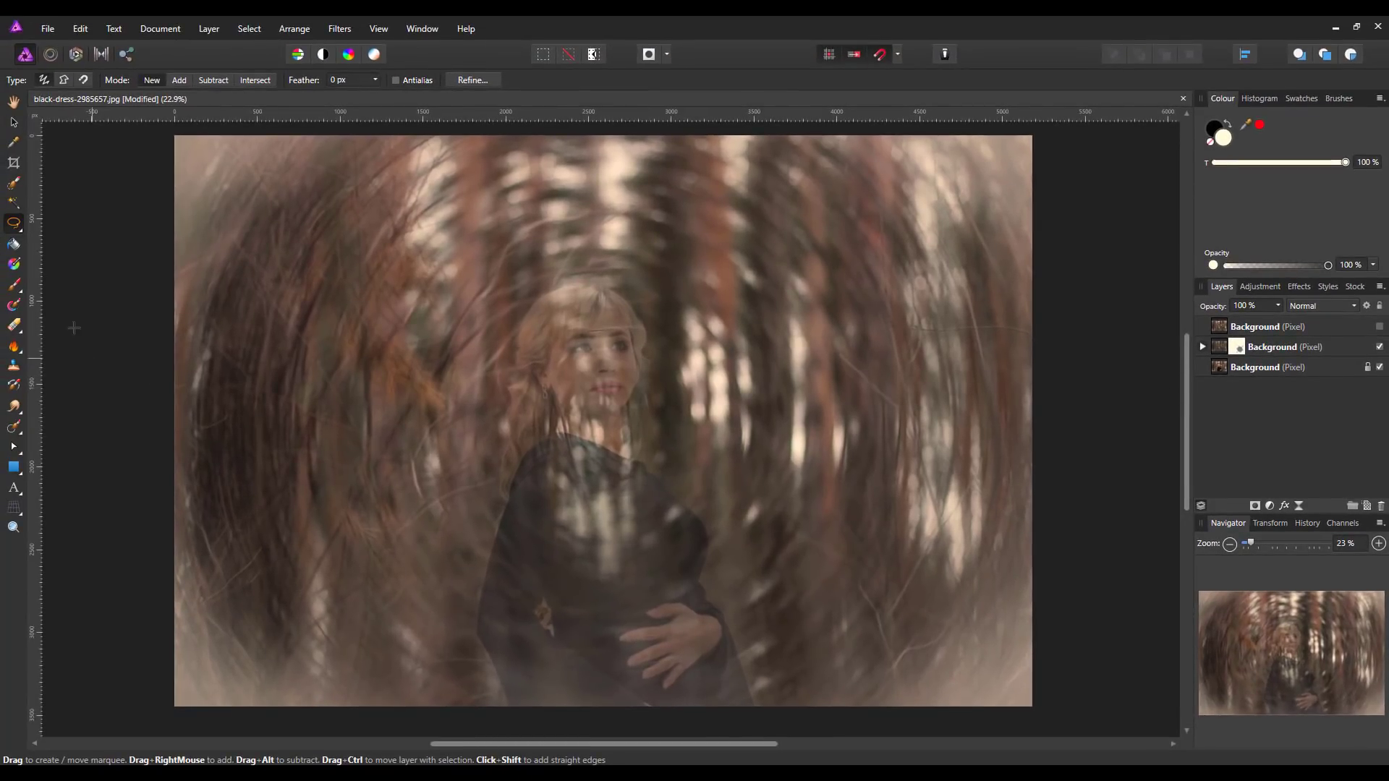
# Step: Choose the Paint Brush Tool with opacity set close to 100%
pyautogui.click(15, 290)
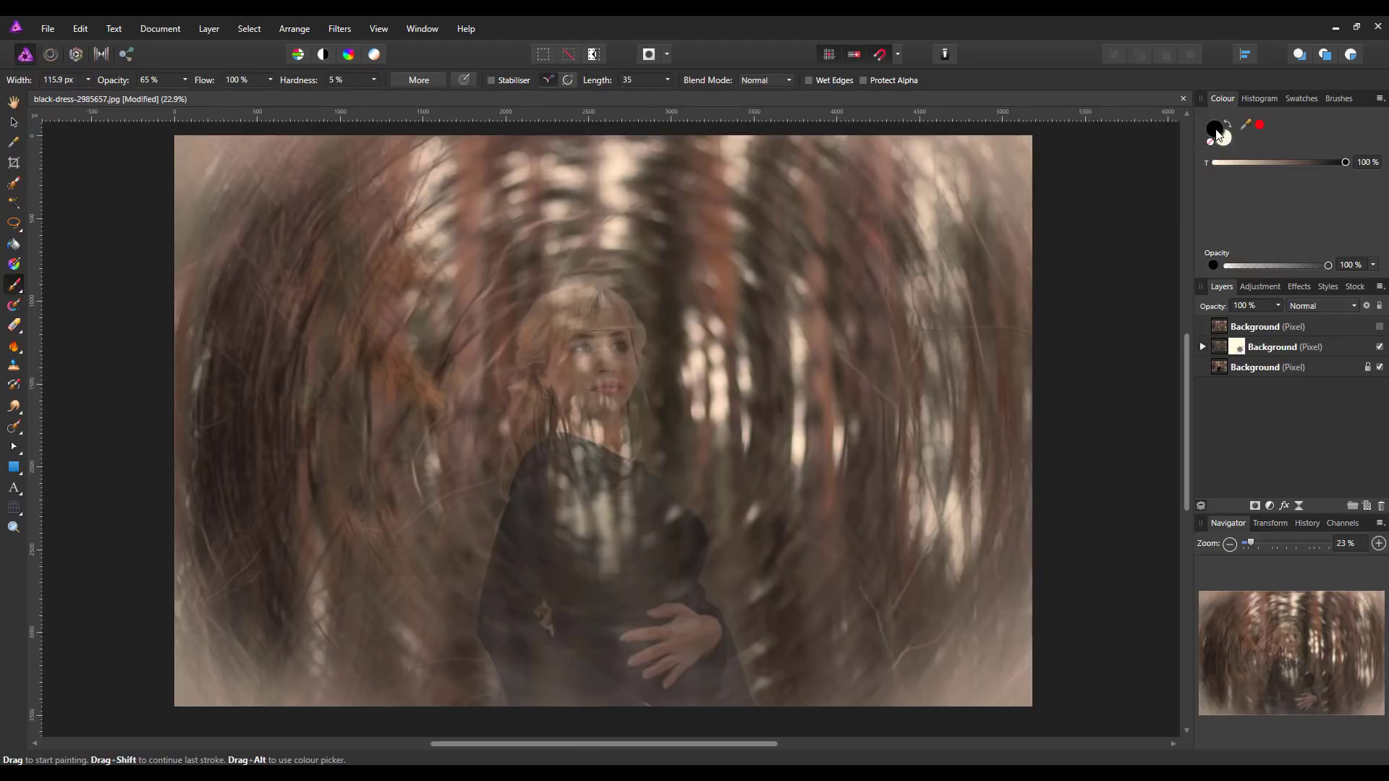
pyautogui.click(185, 80)
pyautogui.moveTo(188, 98); pyautogui.dragTo(224, 101)
# Step: On the layer's mask, resize the brush and paint the woman's face back in sharp
pyautogui.click(1203, 347)
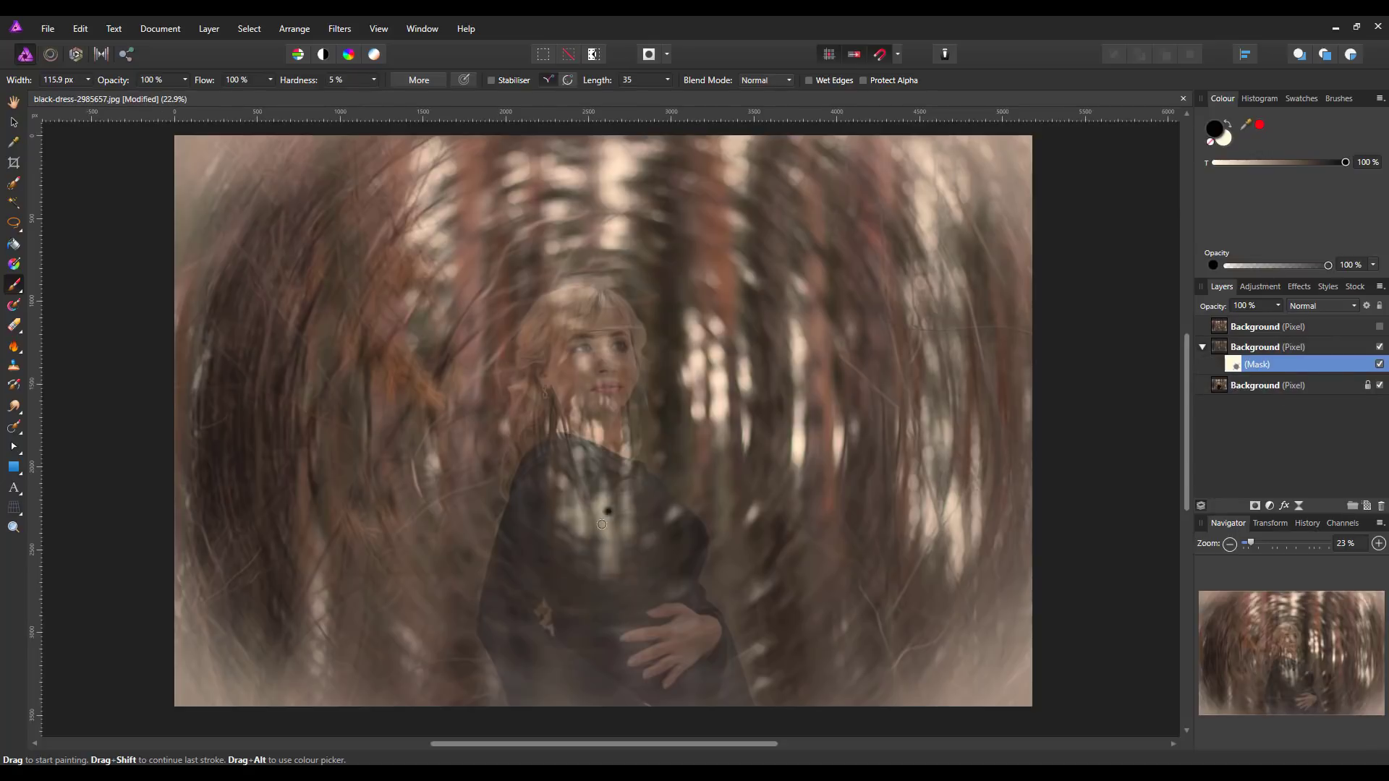
pyautogui.moveTo(573, 539)
pyautogui.mouseDown()
pyautogui.moveTo(622, 640)
pyautogui.moveTo(598, 663)
pyautogui.moveTo(579, 599)
pyautogui.moveTo(594, 492)
pyautogui.moveTo(595, 556)
pyautogui.moveTo(637, 661)
pyautogui.mouseUp()
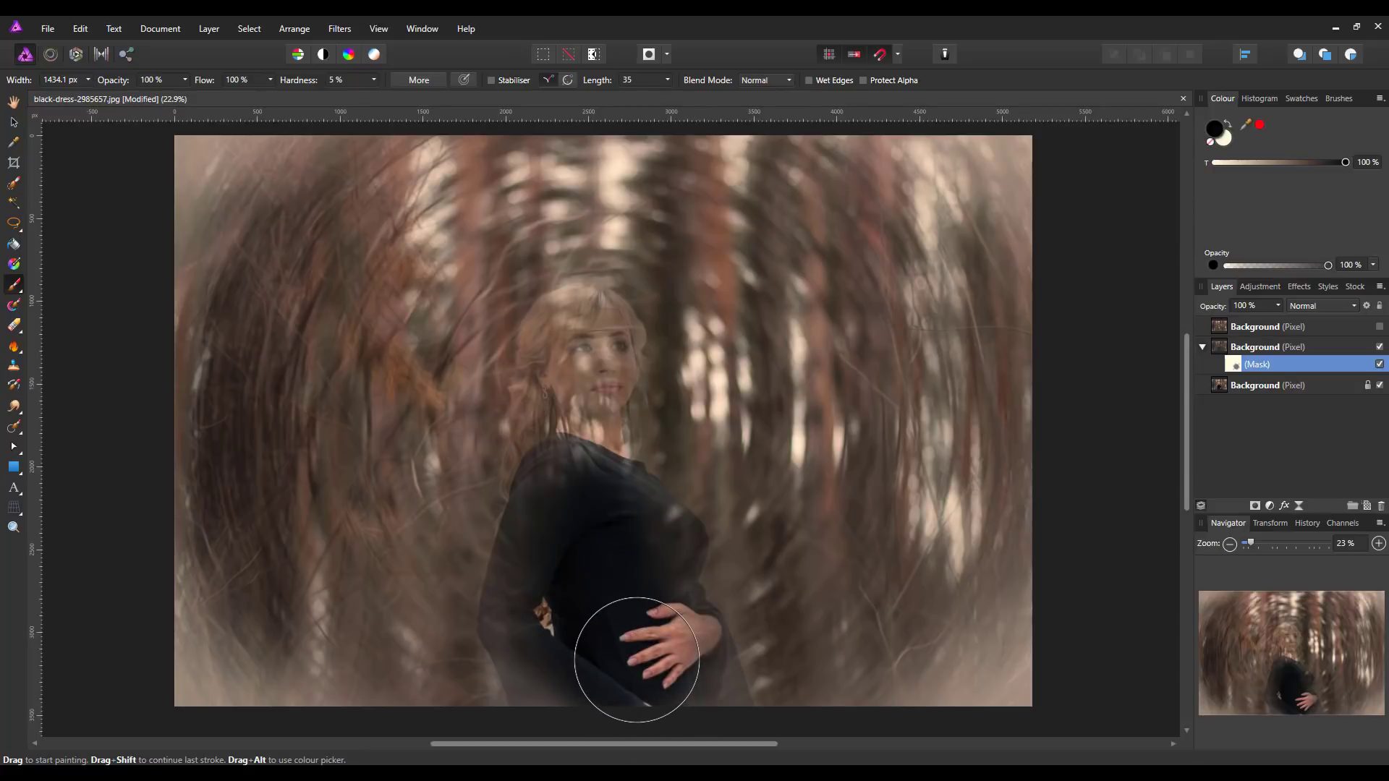
pyautogui.press('[')
pyautogui.press('[')
pyautogui.press('[')
pyautogui.press('[')
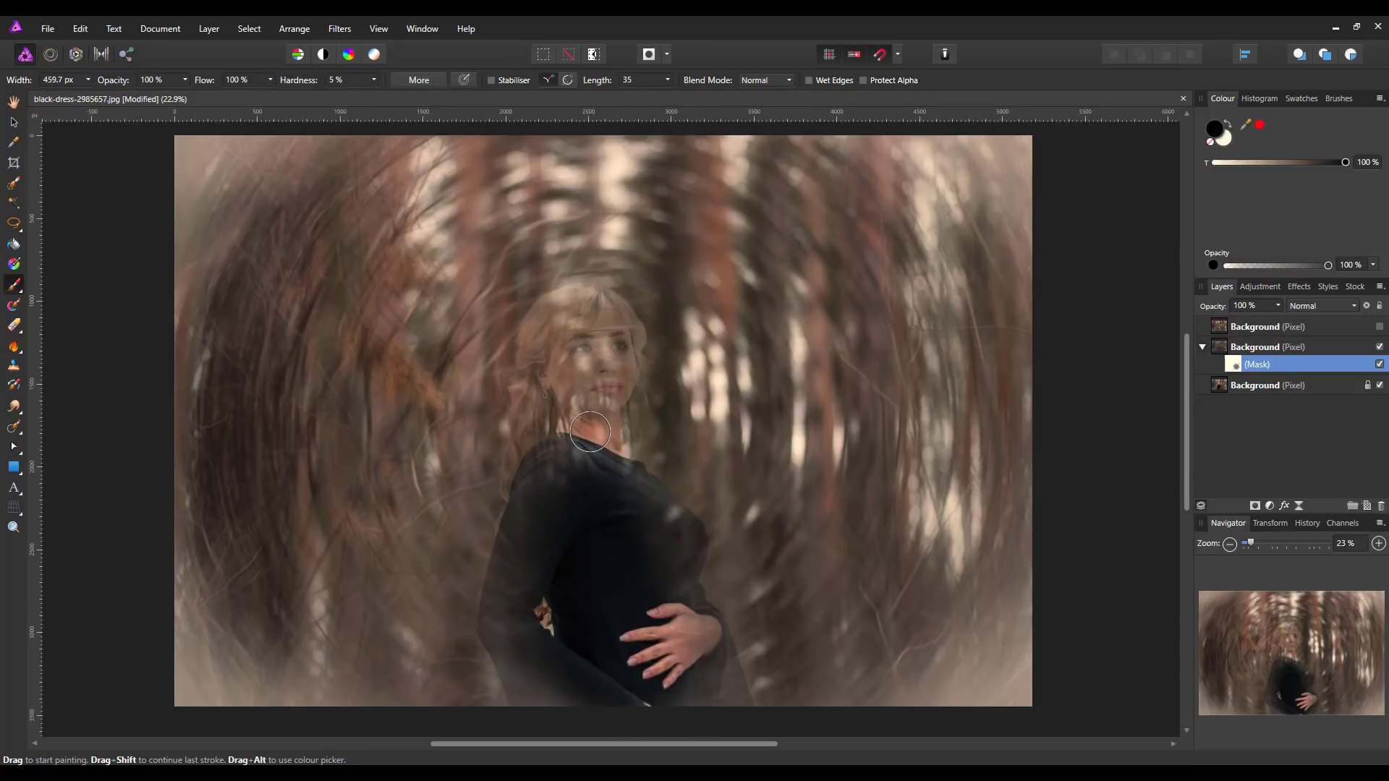
pyautogui.moveTo(591, 438)
pyautogui.mouseDown()
pyautogui.moveTo(600, 332)
pyautogui.moveTo(573, 315)
pyautogui.moveTo(596, 309)
pyautogui.moveTo(602, 378)
pyautogui.moveTo(611, 366)
pyautogui.moveTo(599, 335)
pyautogui.moveTo(552, 332)
pyautogui.moveTo(535, 422)
pyautogui.moveTo(549, 466)
pyautogui.moveTo(521, 549)
pyautogui.moveTo(520, 624)
pyautogui.moveTo(550, 680)
pyautogui.moveTo(513, 631)
pyautogui.moveTo(531, 663)
pyautogui.moveTo(599, 699)
pyautogui.moveTo(666, 697)
pyautogui.moveTo(698, 669)
pyautogui.moveTo(728, 707)
pyautogui.moveTo(670, 596)
pyautogui.moveTo(667, 518)
pyautogui.moveTo(667, 641)
pyautogui.moveTo(660, 605)
pyautogui.moveTo(572, 702)
pyautogui.moveTo(540, 684)
pyautogui.moveTo(563, 532)
pyautogui.moveTo(535, 626)
pyautogui.moveTo(552, 502)
pyautogui.moveTo(597, 428)
pyautogui.moveTo(580, 414)
pyautogui.moveTo(577, 337)
pyautogui.moveTo(601, 366)
pyautogui.moveTo(614, 345)
pyautogui.moveTo(577, 314)
pyautogui.moveTo(556, 315)
pyautogui.moveTo(544, 400)
pyautogui.moveTo(579, 408)
pyautogui.moveTo(549, 515)
pyautogui.moveTo(654, 529)
pyautogui.moveTo(686, 707)
pyautogui.moveTo(589, 641)
pyautogui.moveTo(584, 438)
pyautogui.moveTo(601, 322)
pyautogui.moveTo(572, 318)
pyautogui.mouseUp()
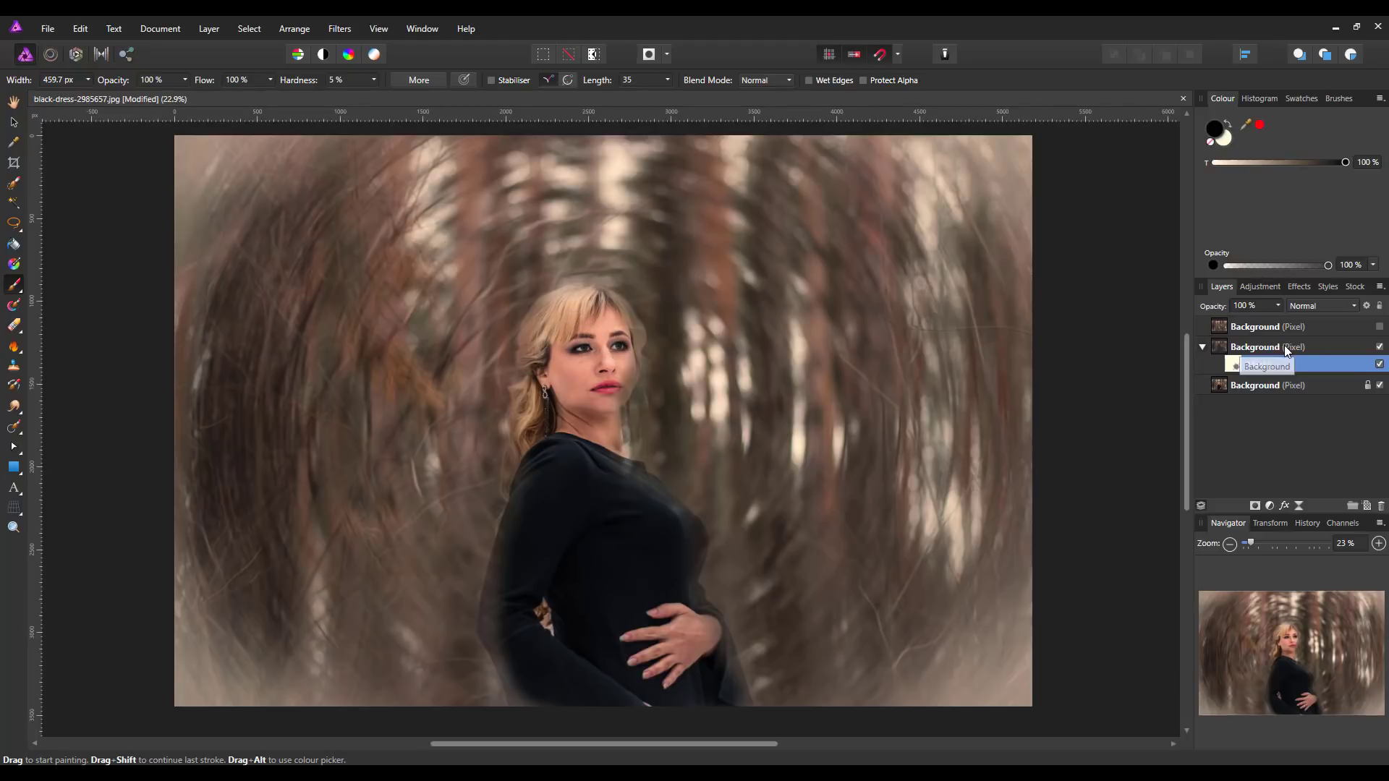
pyautogui.click(1256, 341)
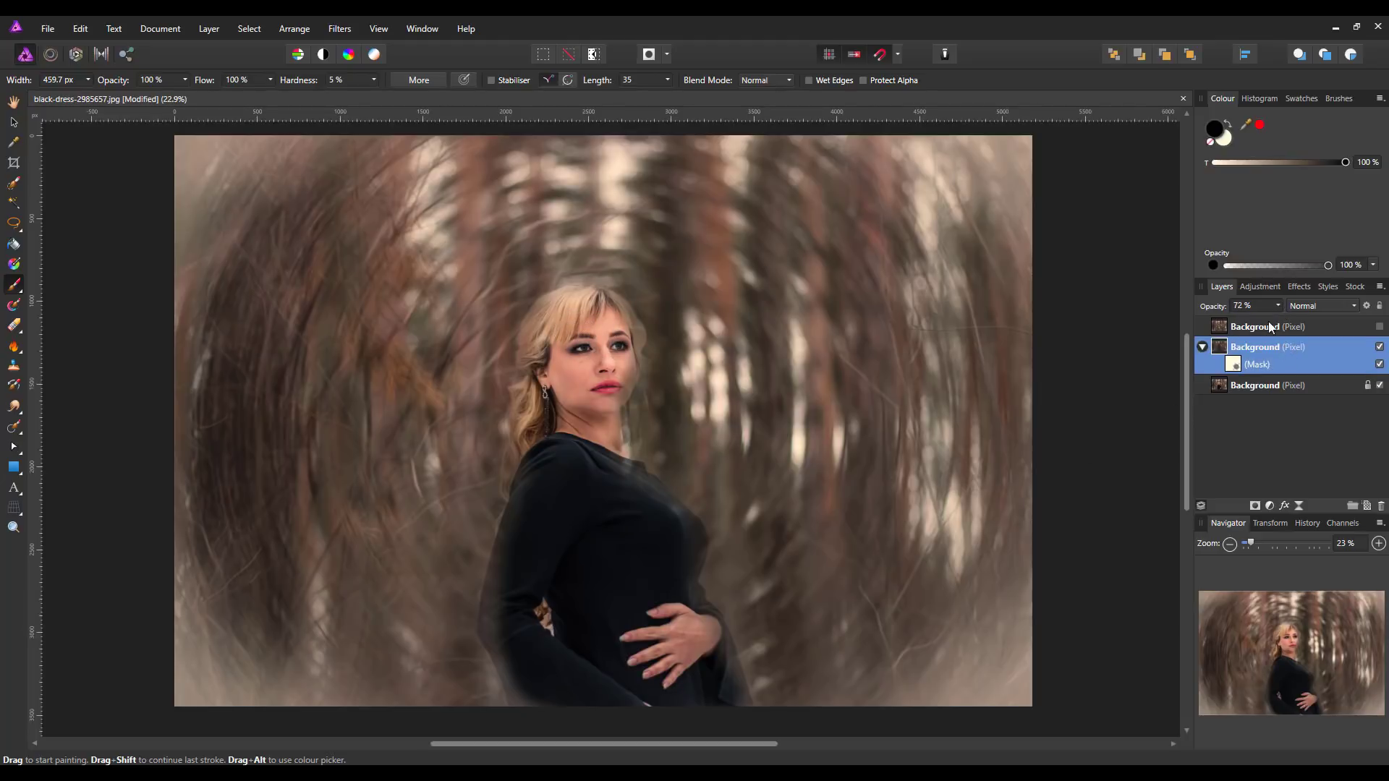
# Step: Set the blurred layer's opacity back to 100%
pyautogui.click(1279, 305)
pyautogui.moveTo(1284, 319); pyautogui.dragTo(1328, 318)
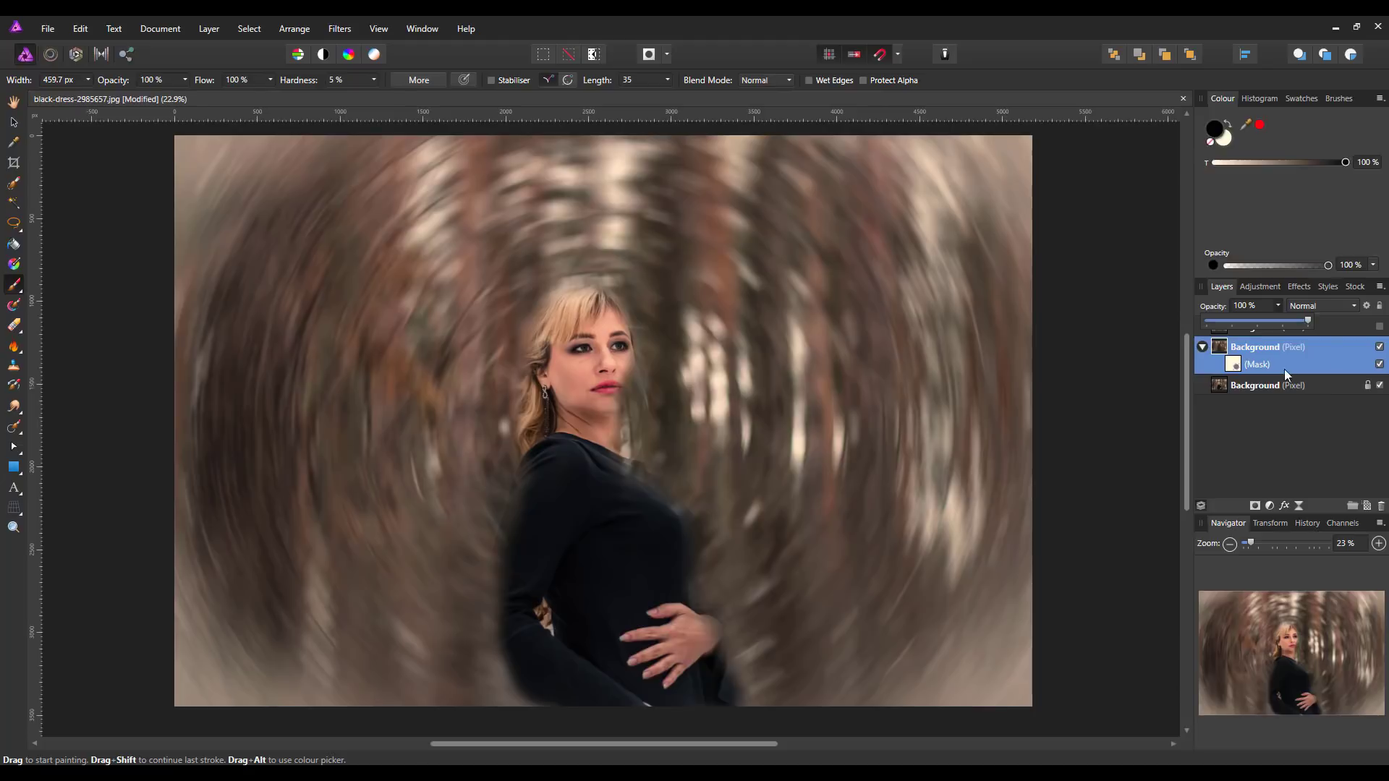
pyautogui.click(1327, 346)
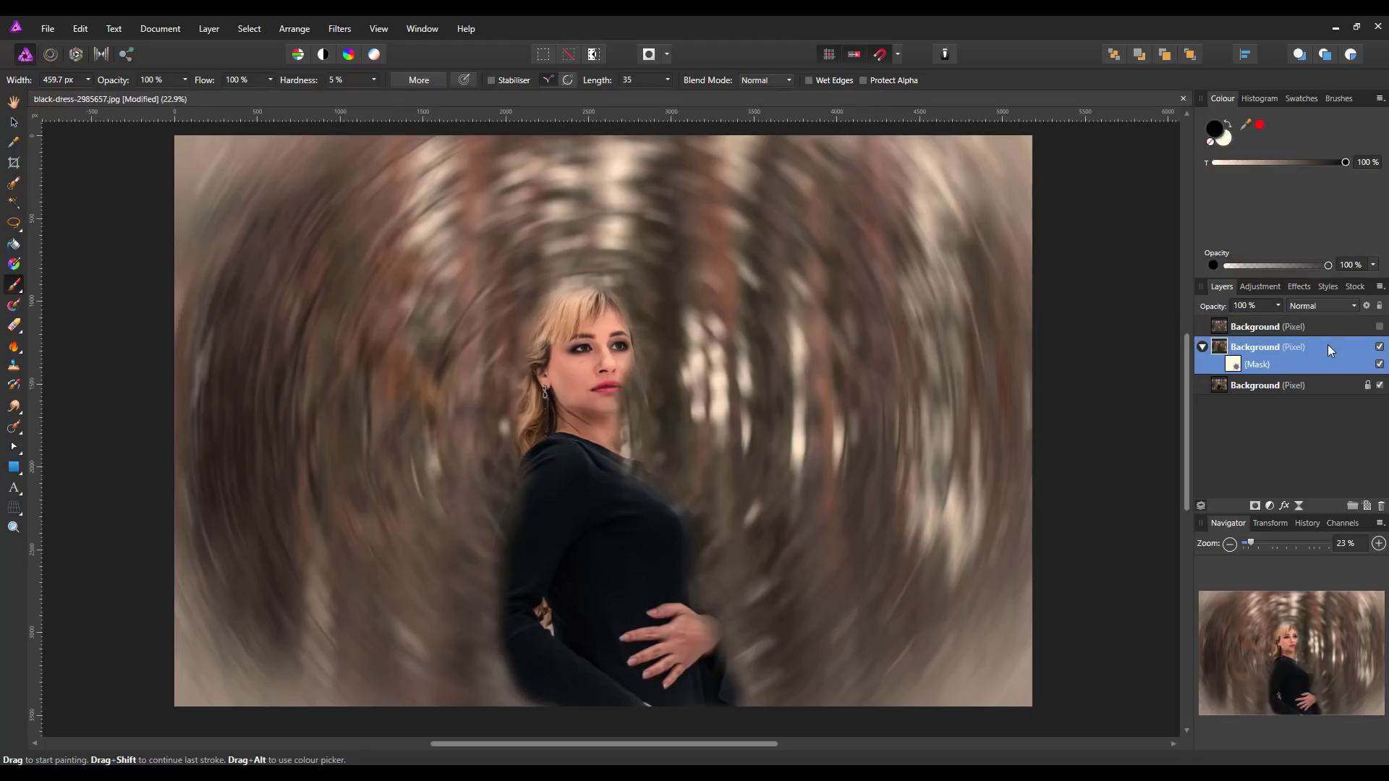
# Step: Reselect the mask and lower the brush opacity to about 49% for softer painting
pyautogui.click(1239, 369)
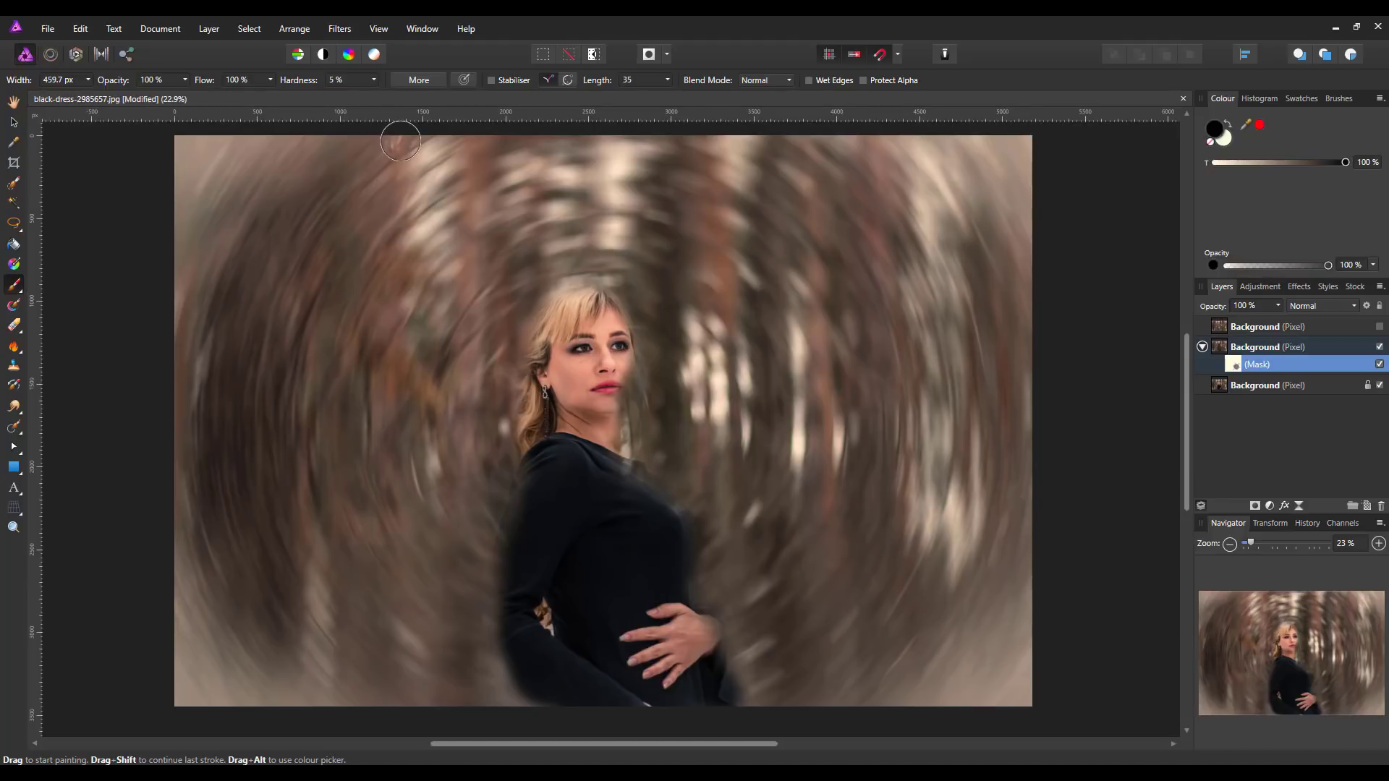
pyautogui.click(185, 80)
pyautogui.moveTo(185, 96); pyautogui.dragTo(173, 100)
pyautogui.click(567, 536)
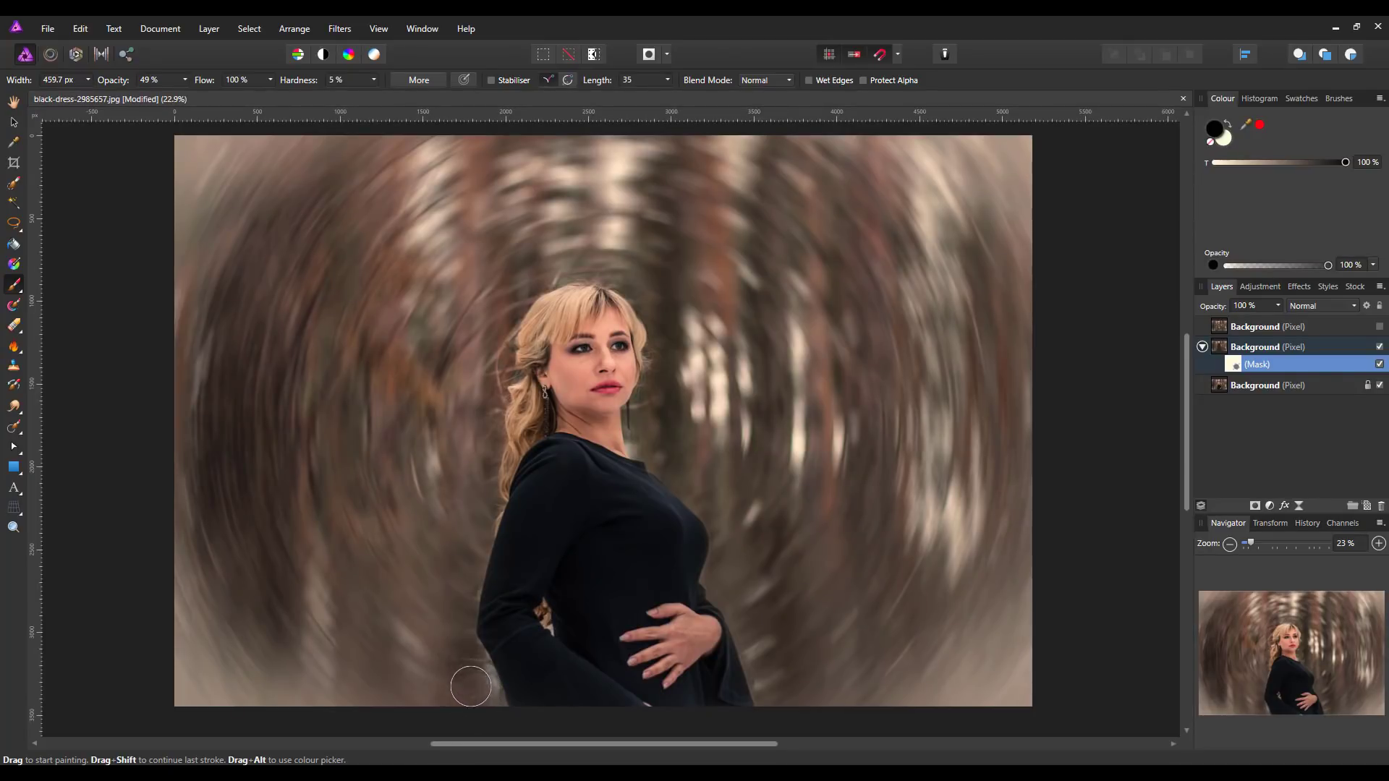
# Step: Paint the mask along the dress's lower-left edge, then switch the paint colour to white
pyautogui.moveTo(474, 685); pyautogui.dragTo(481, 699)
pyautogui.click(1230, 141)
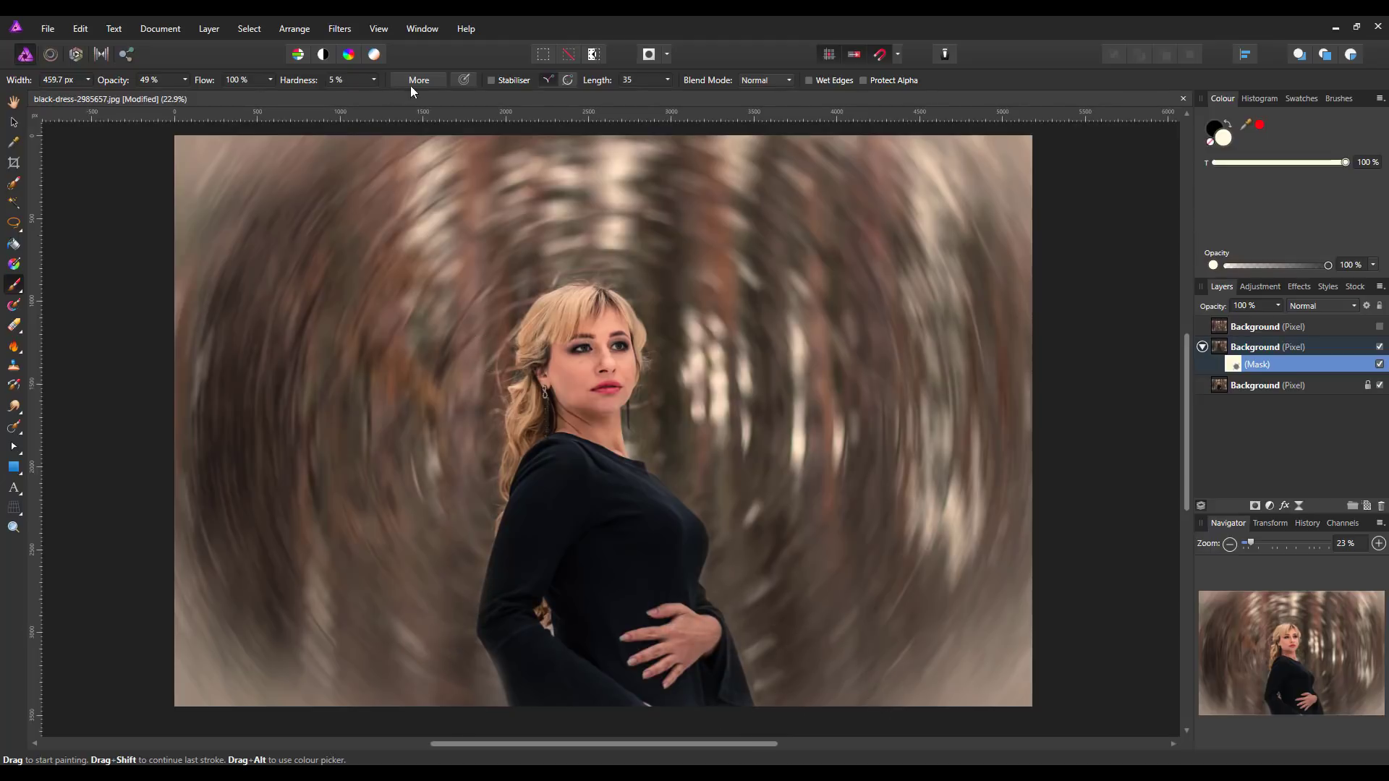
# Step: Set the brush to 100% hardness, black colour and about 173 px for crisp edge painting
pyautogui.click(374, 80)
pyautogui.moveTo(380, 97); pyautogui.dragTo(478, 105)
pyautogui.click(1217, 134)
pyautogui.click(1216, 134)
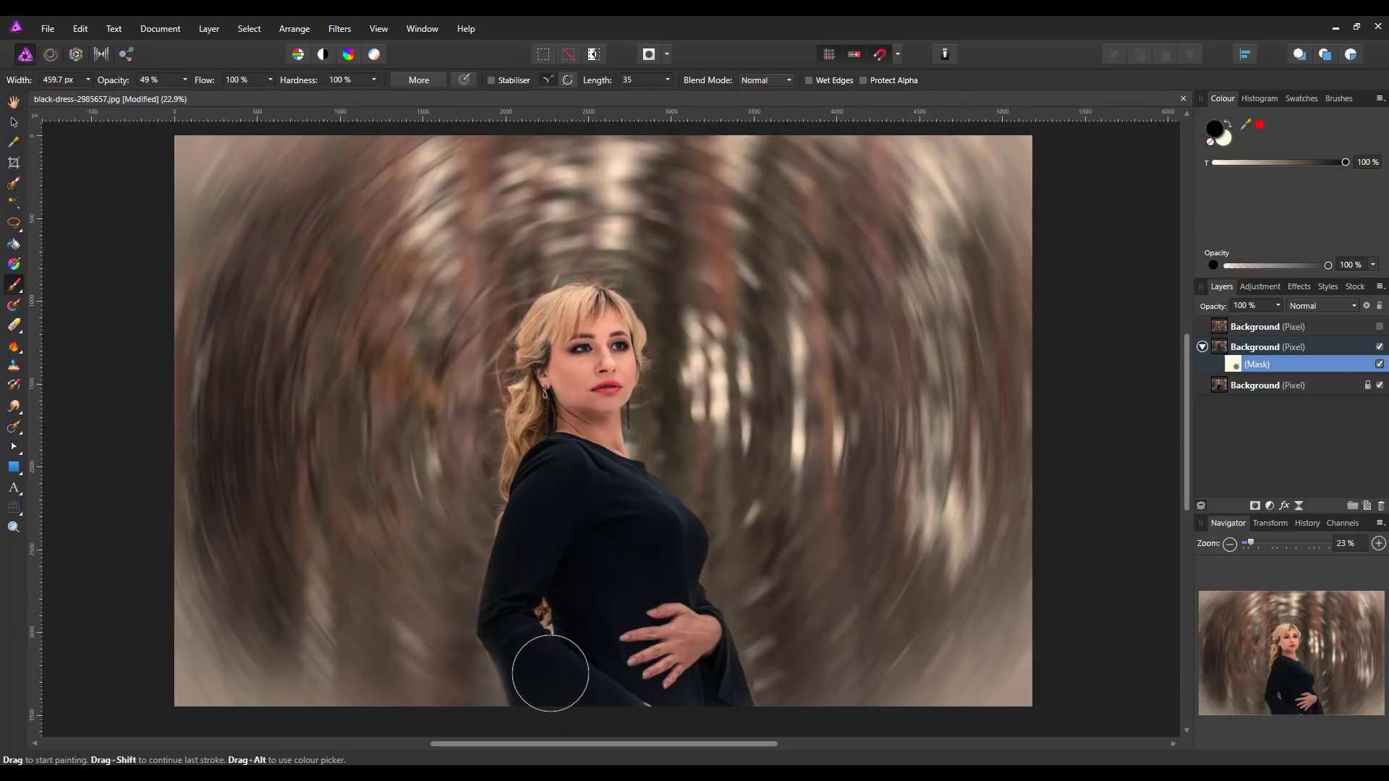
pyautogui.press('[')
pyautogui.press('[')
pyautogui.press('[')
pyautogui.press('[')
pyautogui.press('[')
pyautogui.press('[')
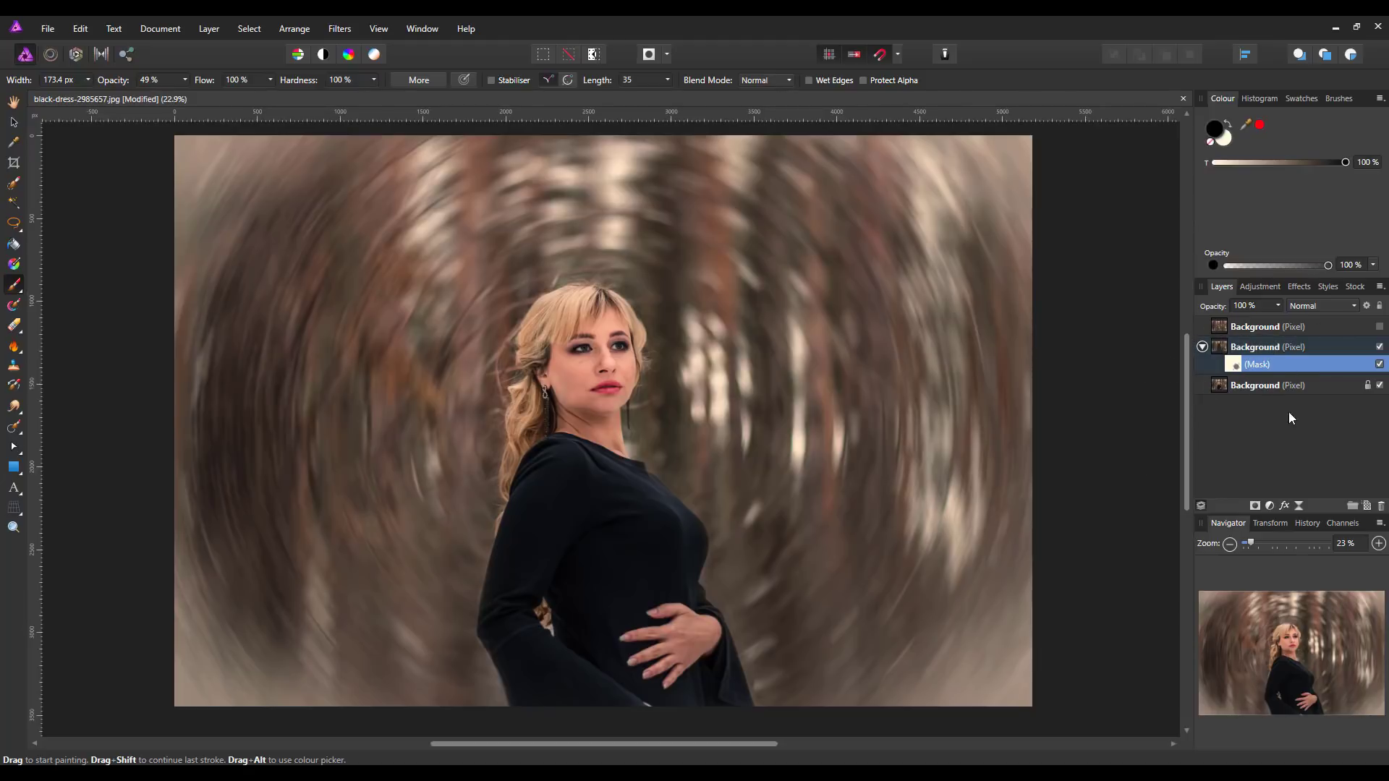
# Step: Duplicate the subject mask and drag the copy onto the top blurred layer
pyautogui.rightClick(1236, 366)
pyautogui.click(1178, 459)
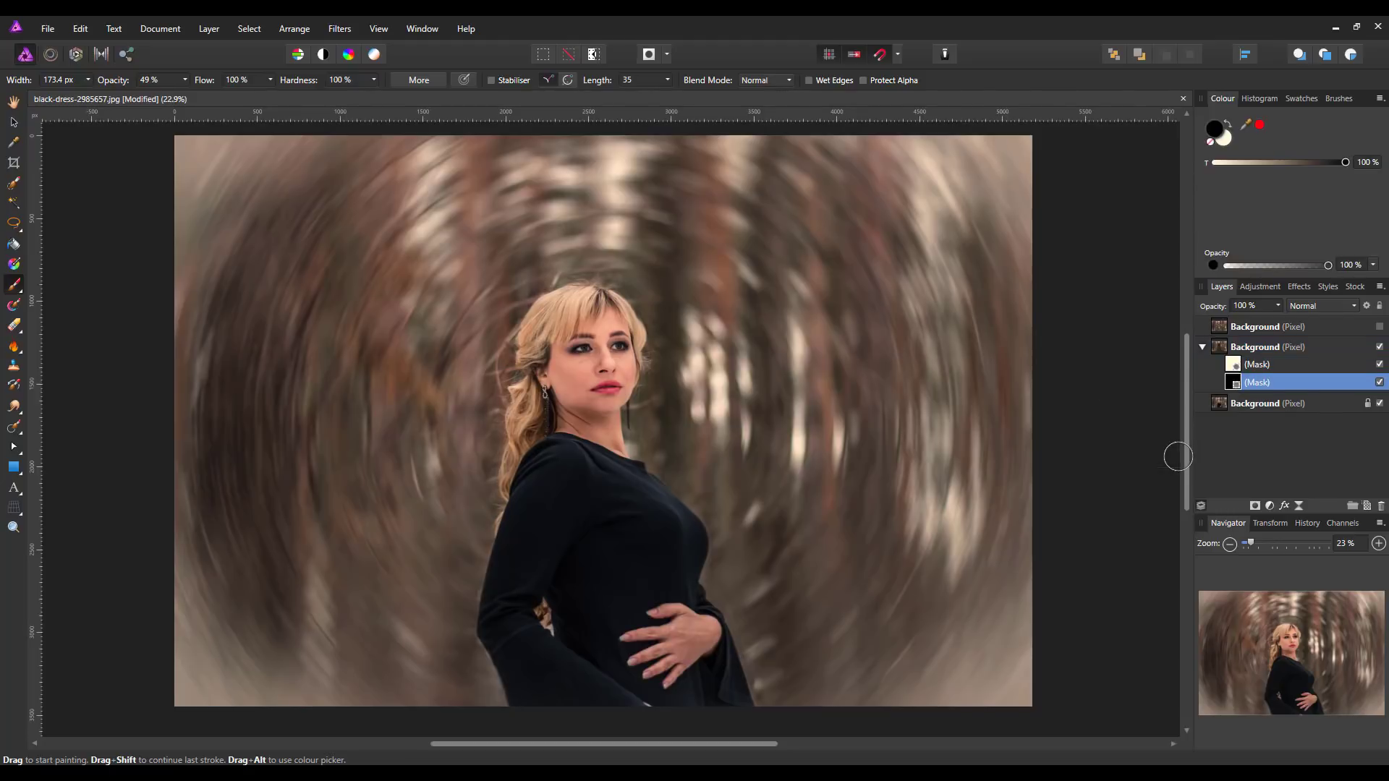
pyautogui.doubleClick(1253, 383)
pyautogui.moveTo(1253, 387); pyautogui.dragTo(1272, 338)
pyautogui.click(1204, 327)
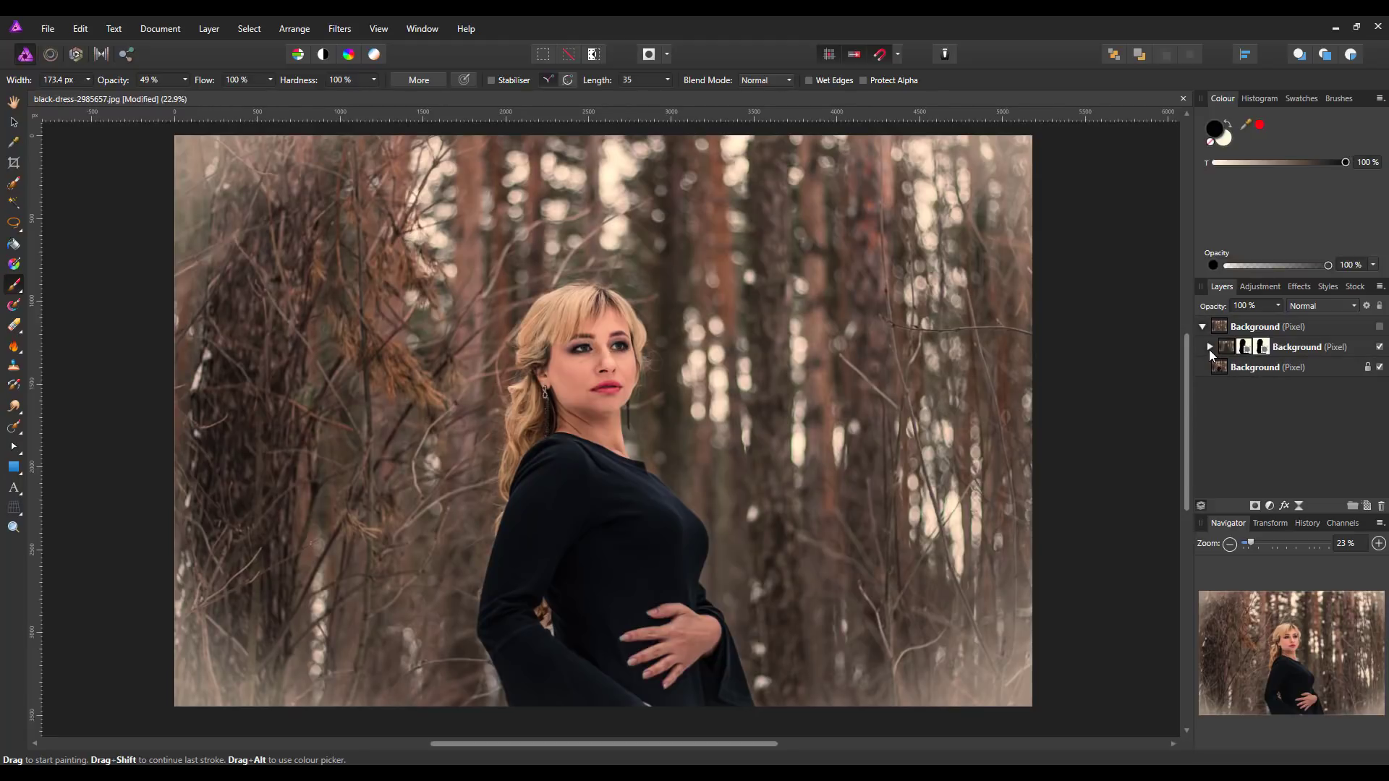
# Step: Undo that drop and move the middle layer's lower mask onto the top Background layer
pyautogui.hotkey('ctrl', 'z')
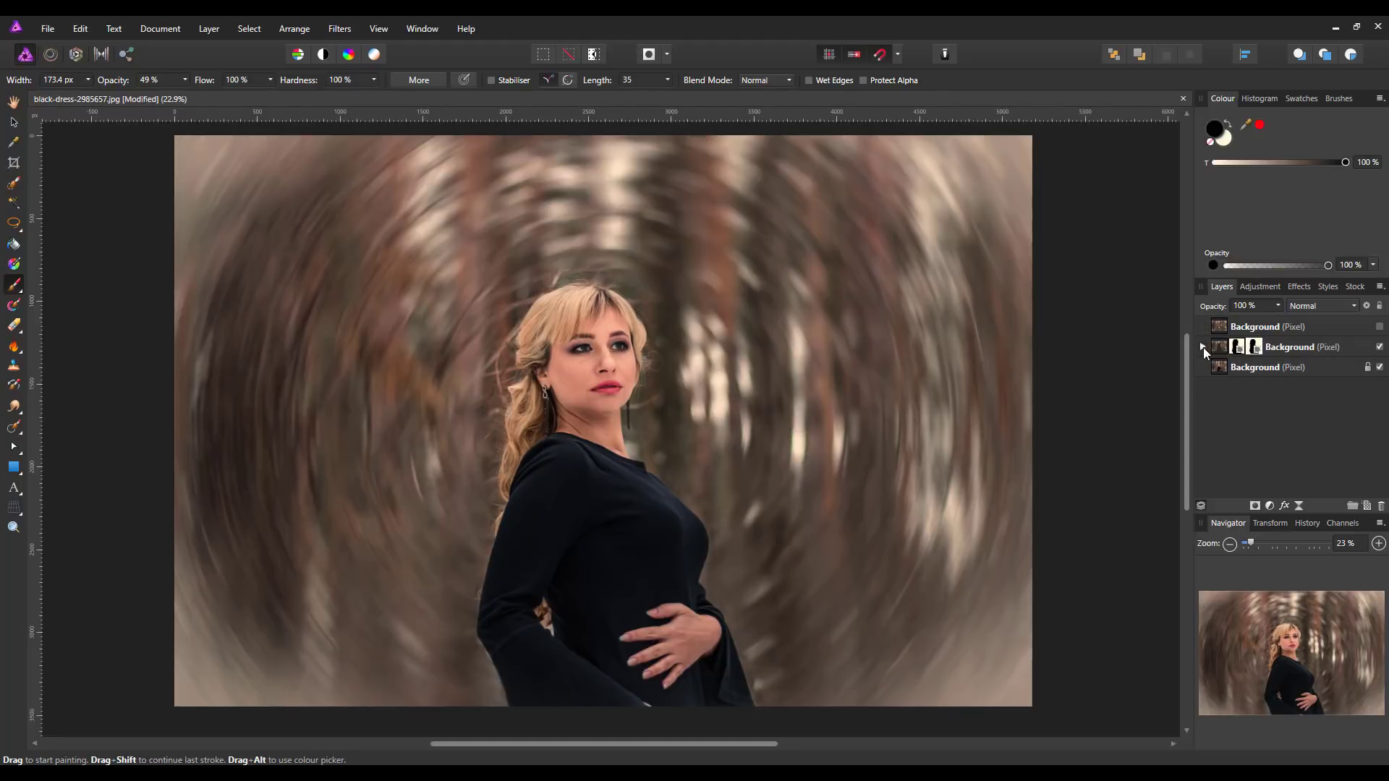
pyautogui.click(1203, 347)
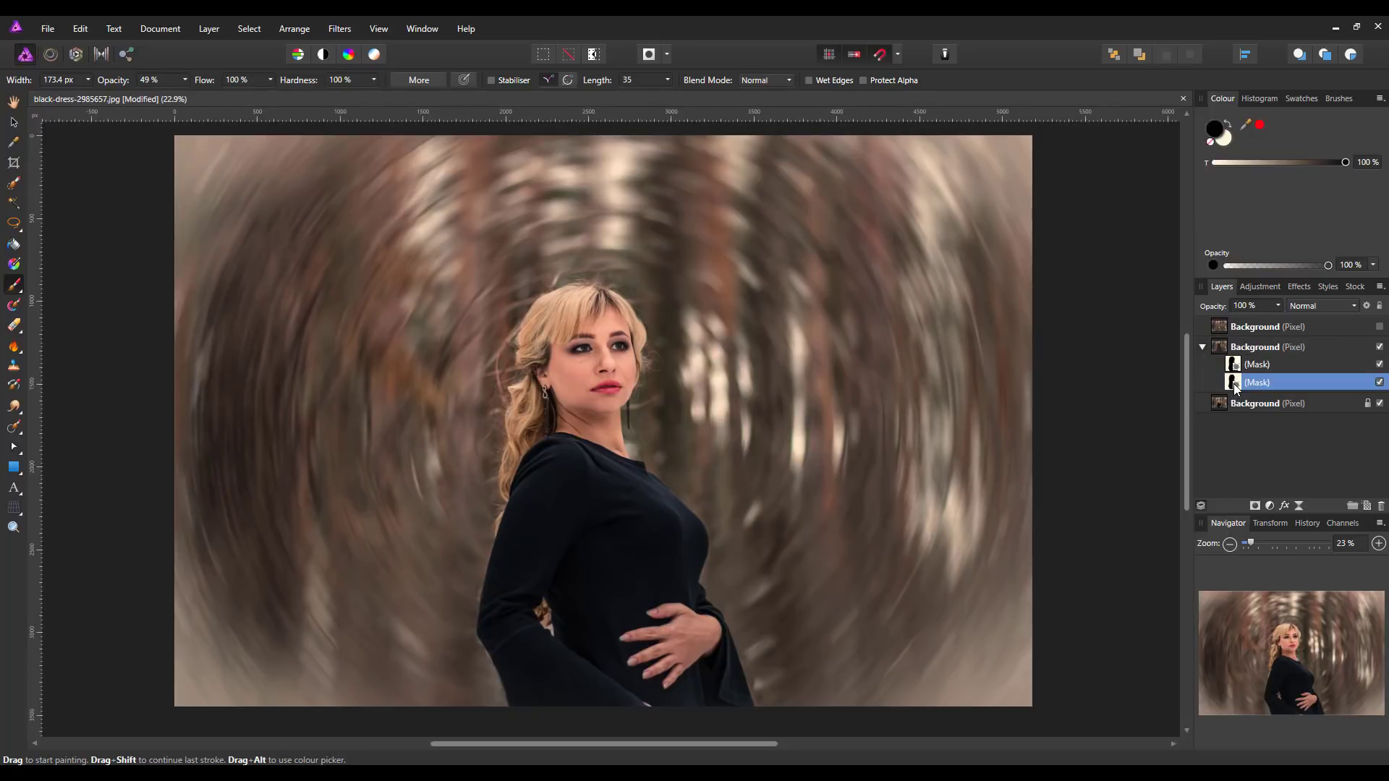
pyautogui.moveTo(1250, 389); pyautogui.dragTo(1287, 330)
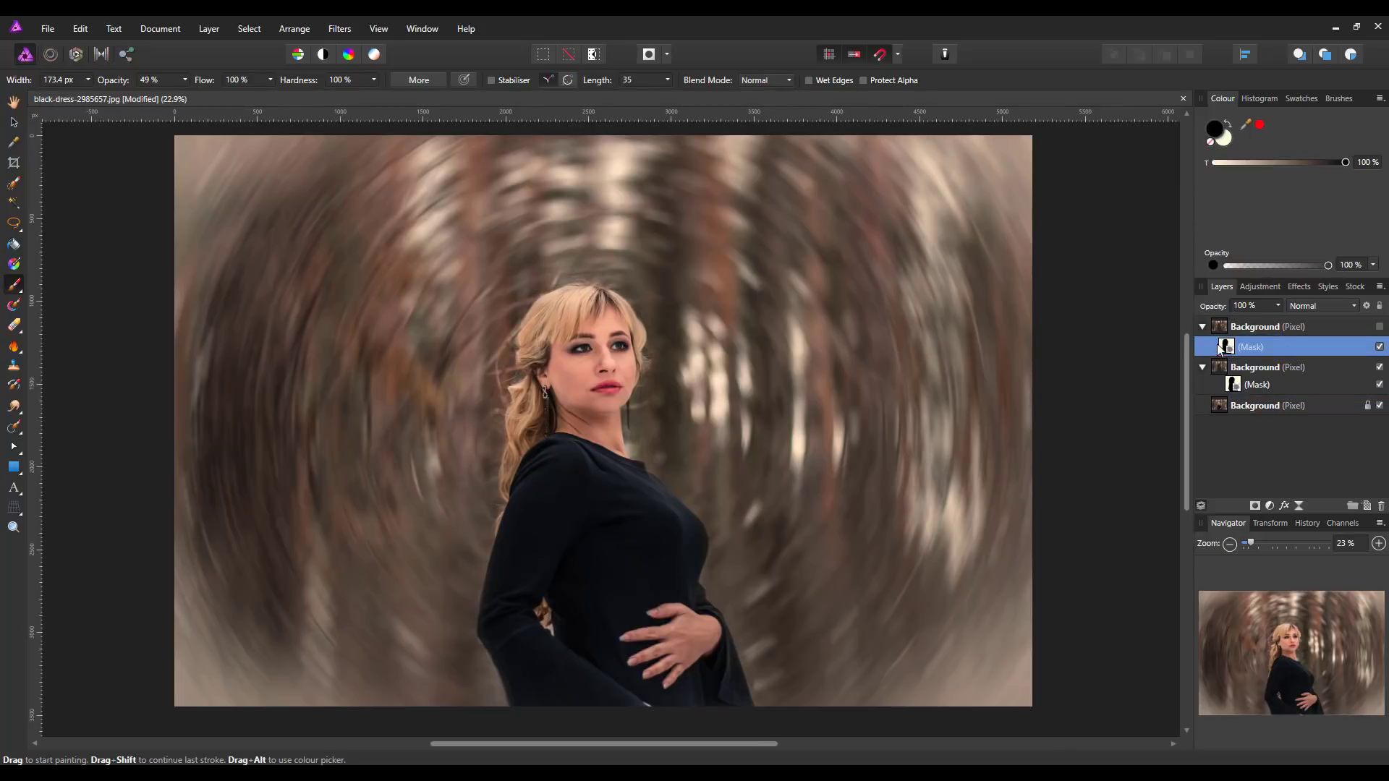
# Step: Show the top masked Background layer, hide the swirl-blurred layer, and select the top layer's pixels
pyautogui.click(1379, 327)
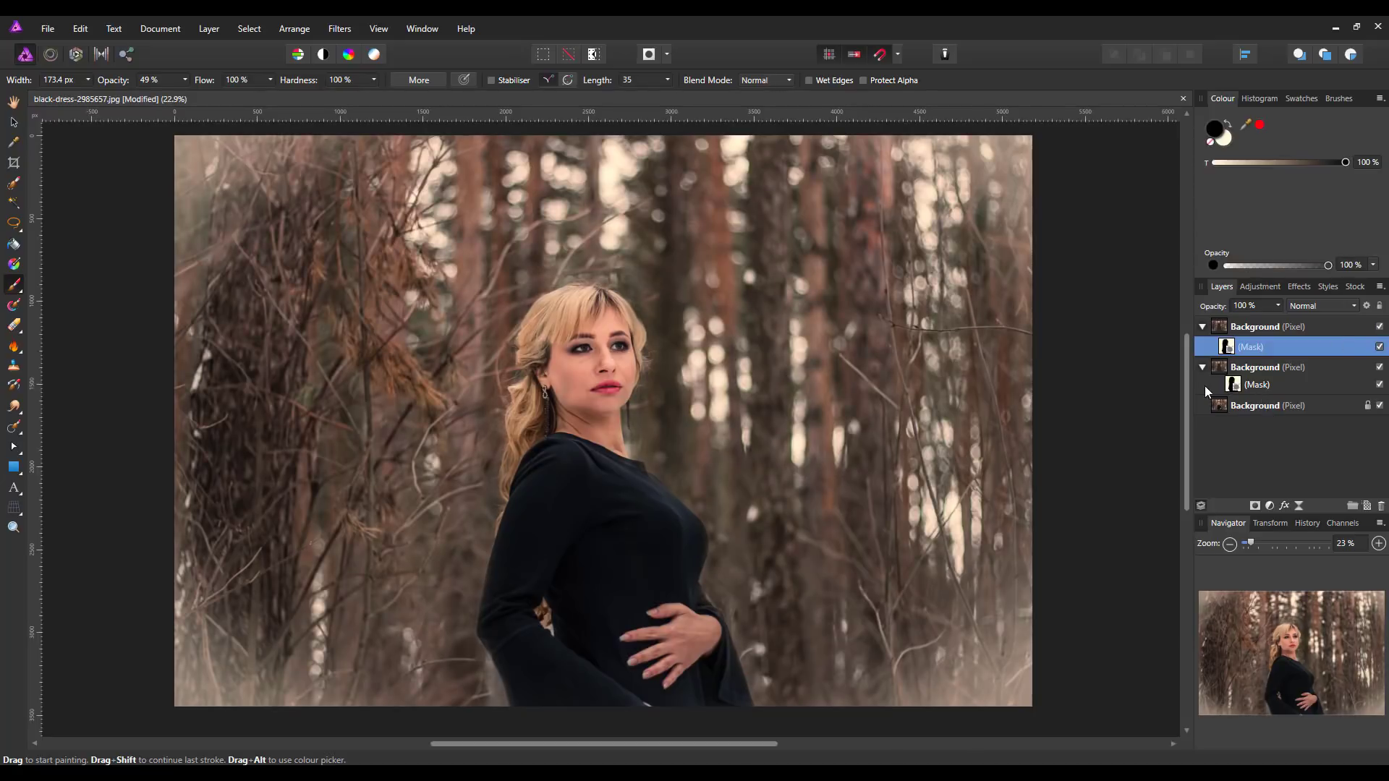
pyautogui.click(1380, 368)
pyautogui.click(1203, 367)
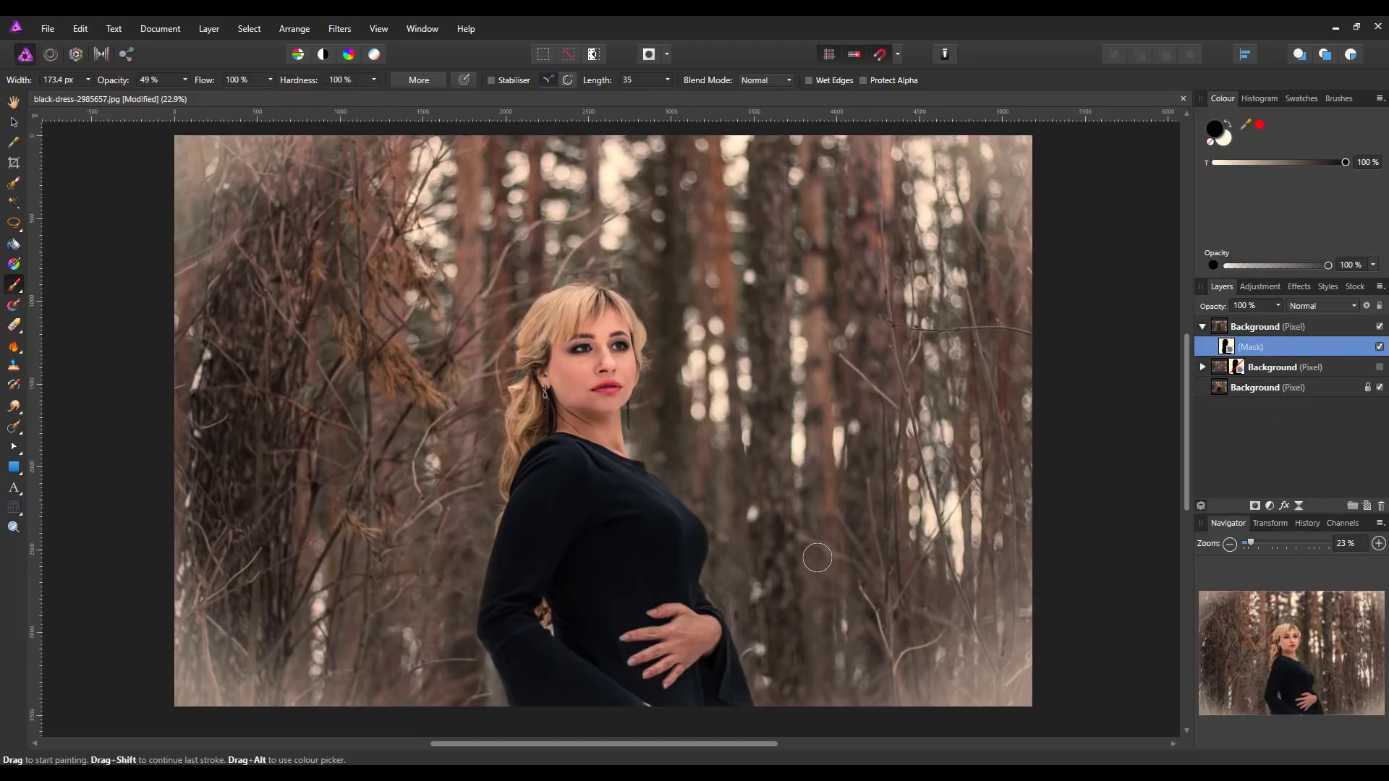
pyautogui.click(1234, 326)
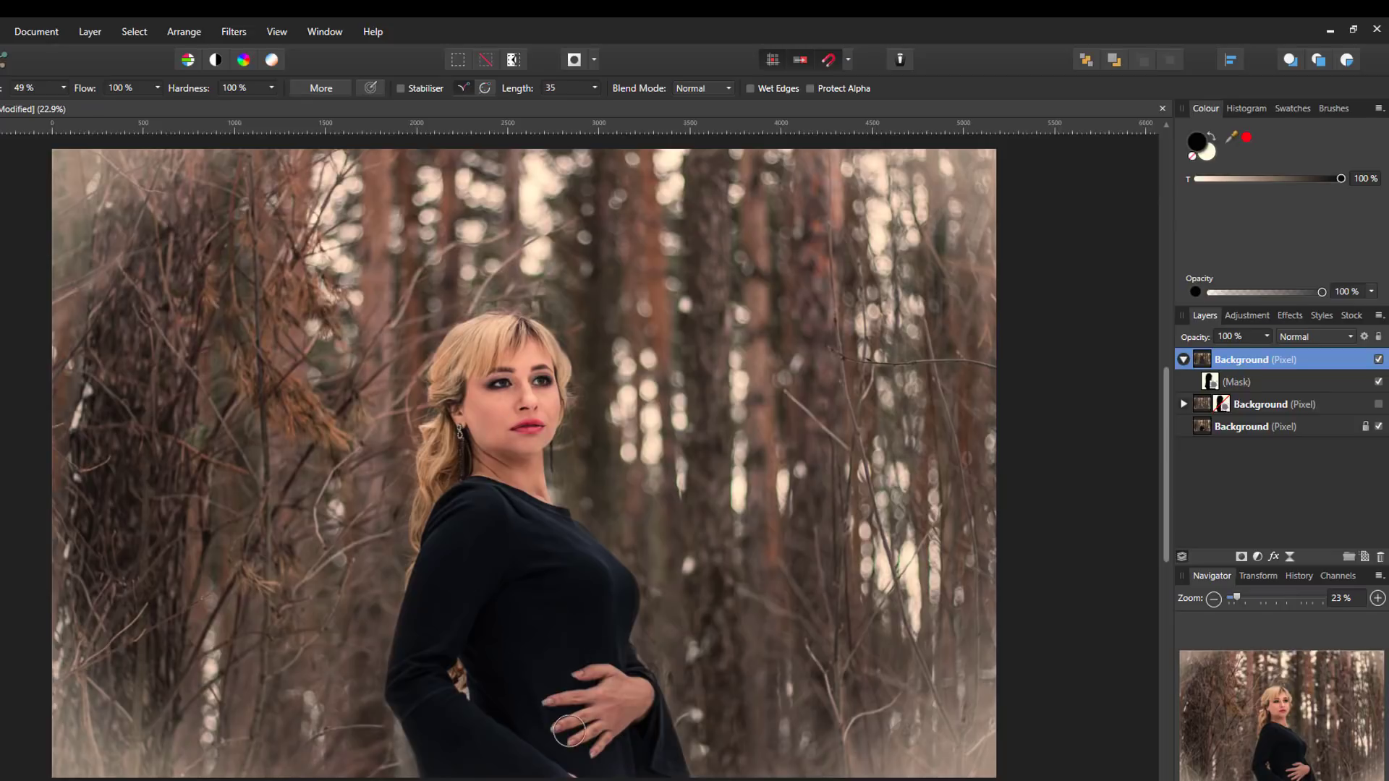
pyautogui.click(246, 33)
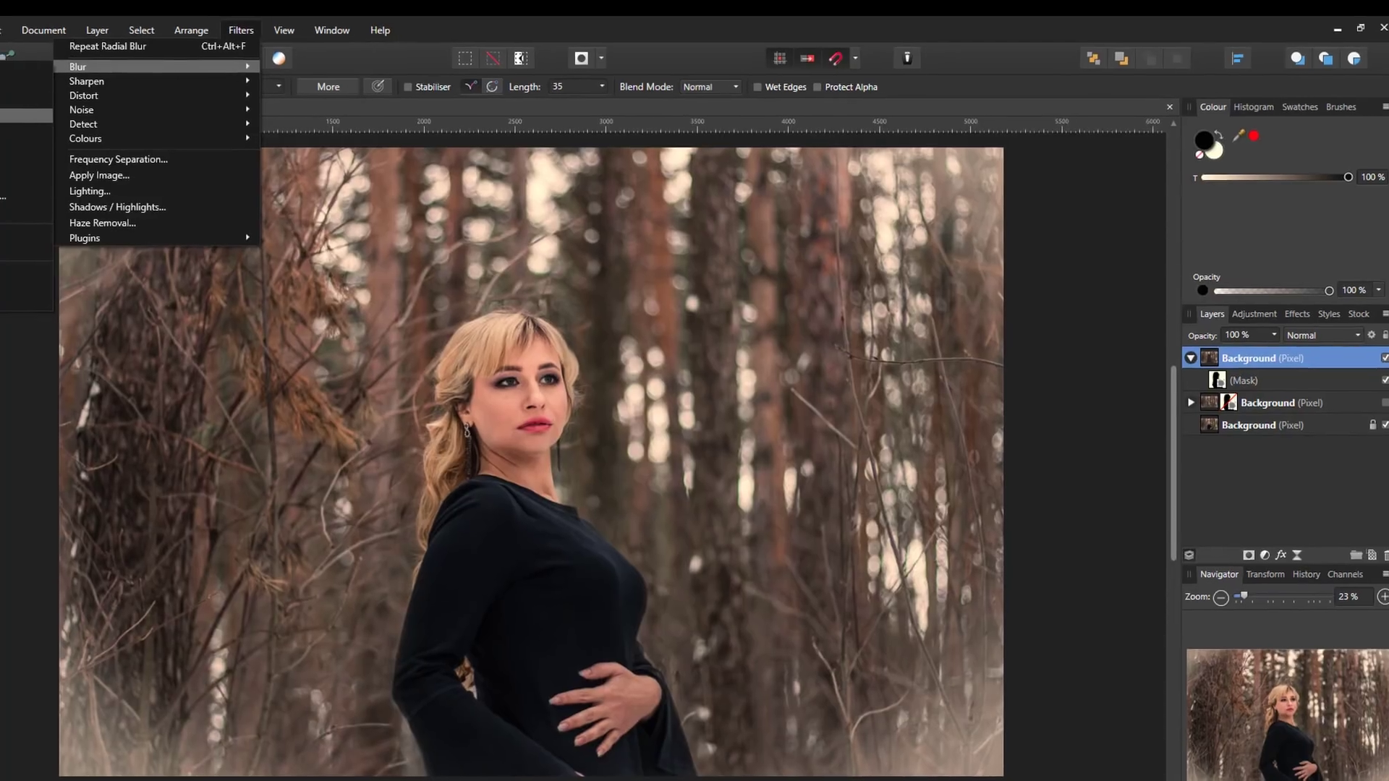
pyautogui.moveTo(145, 66)
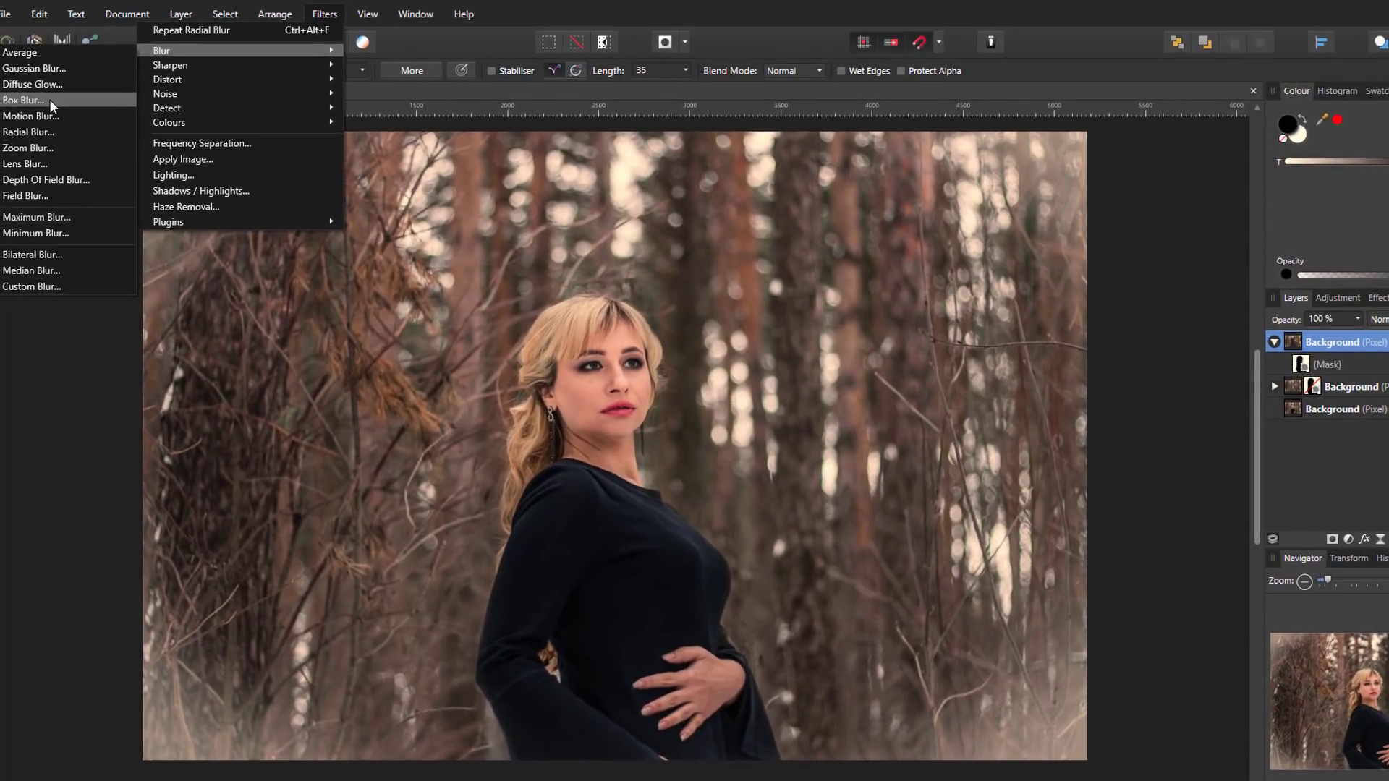
pyautogui.click(43, 109)
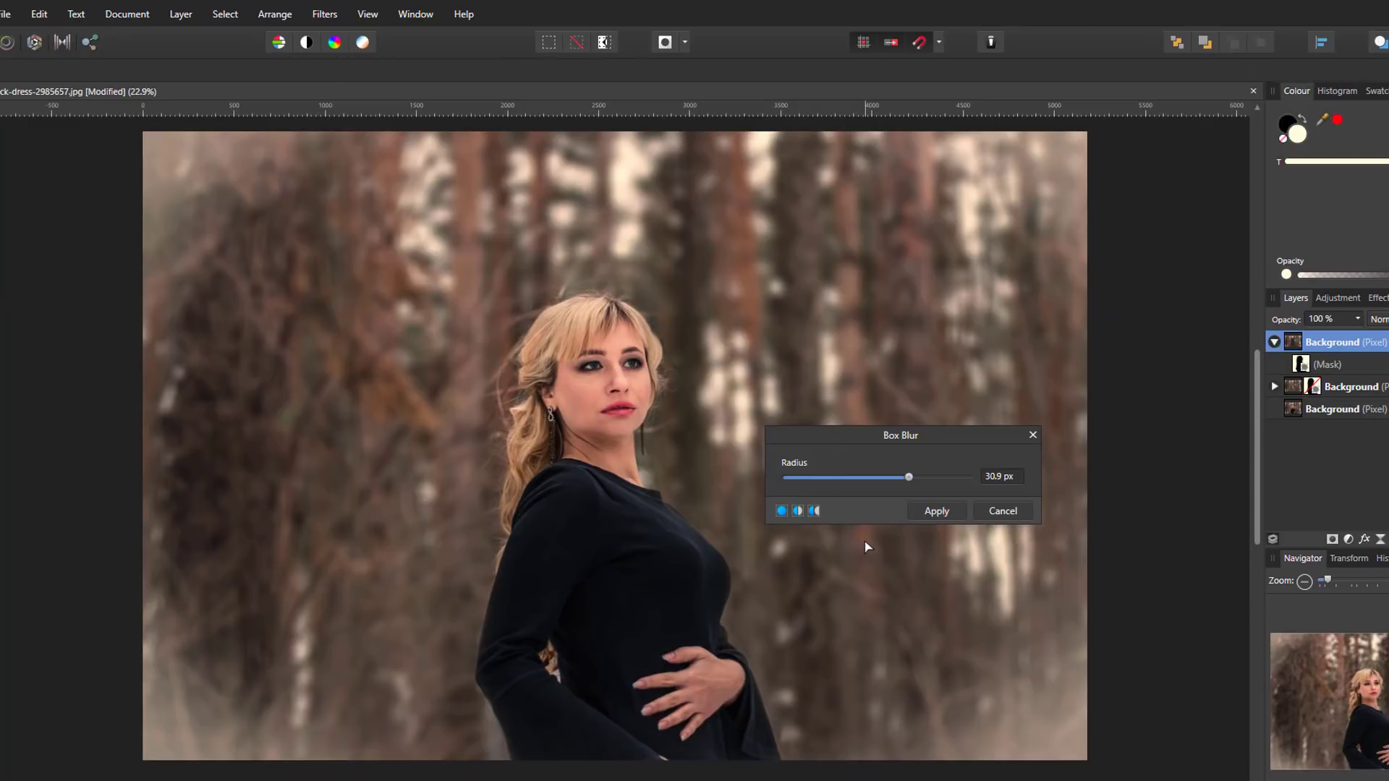
pyautogui.click(1003, 512)
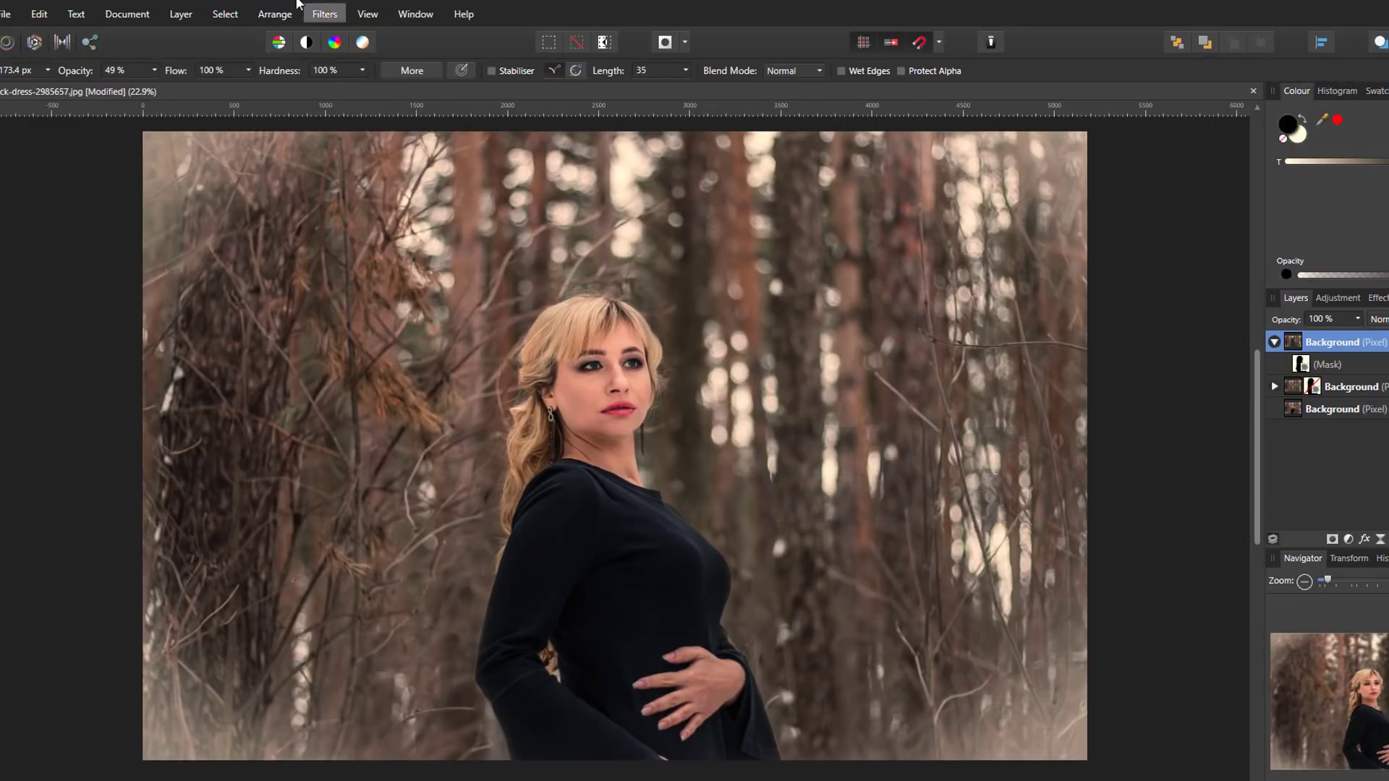
pyautogui.click(325, 14)
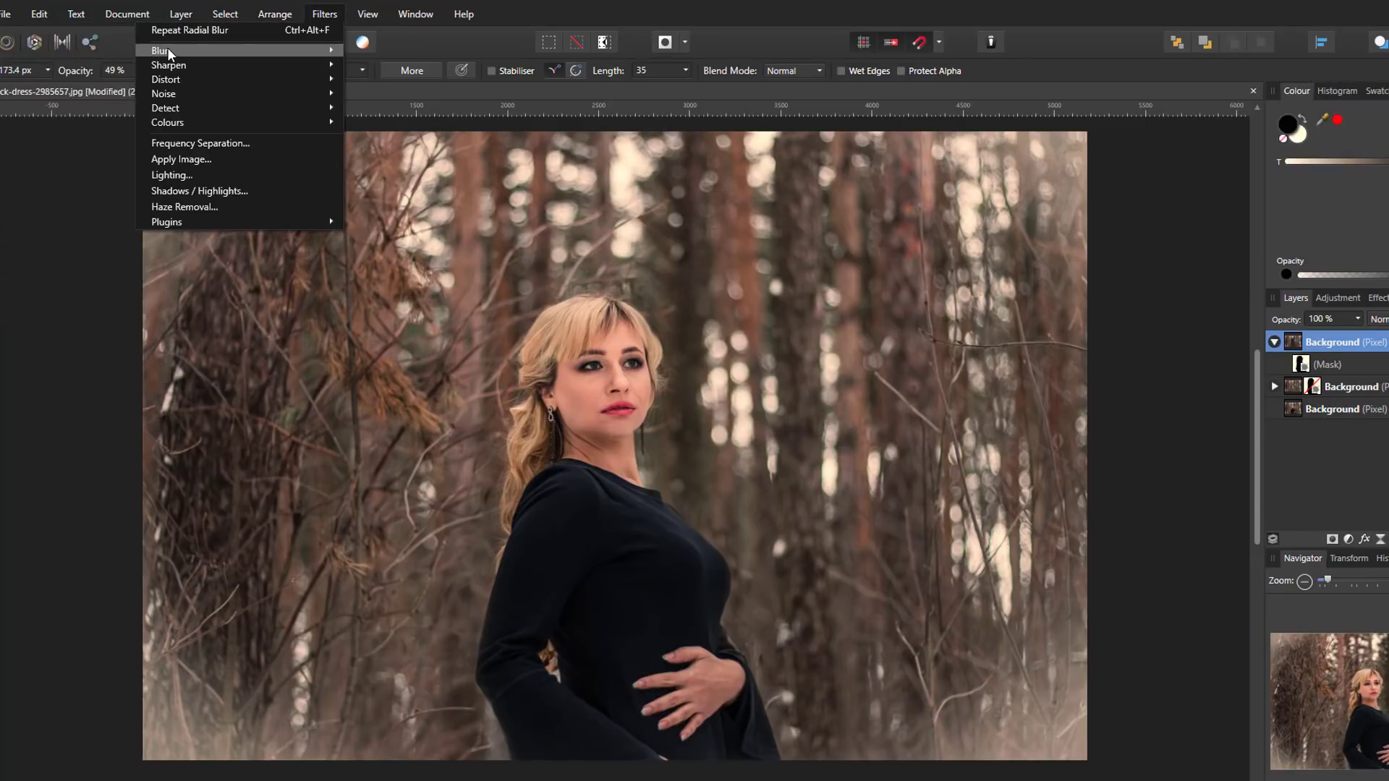
pyautogui.moveTo(173, 52)
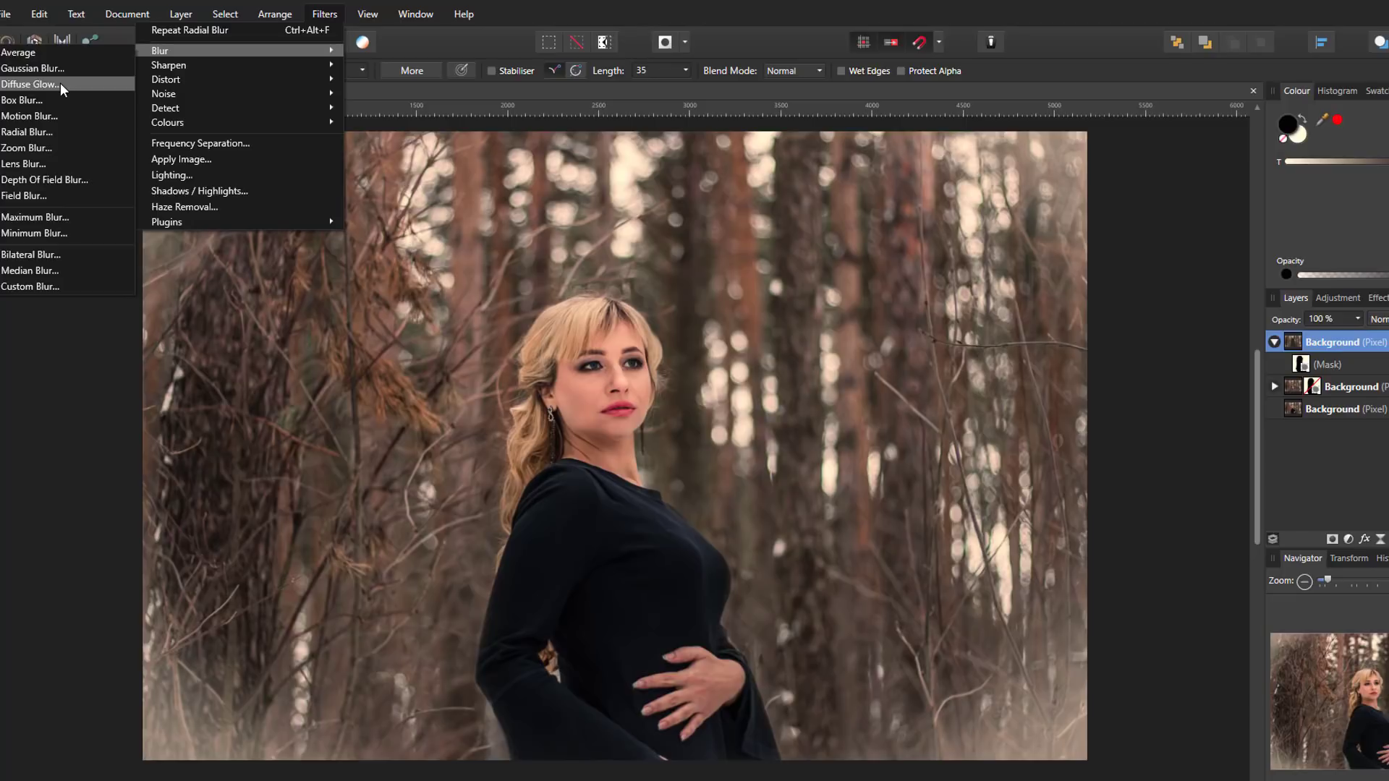
pyautogui.click(30, 117)
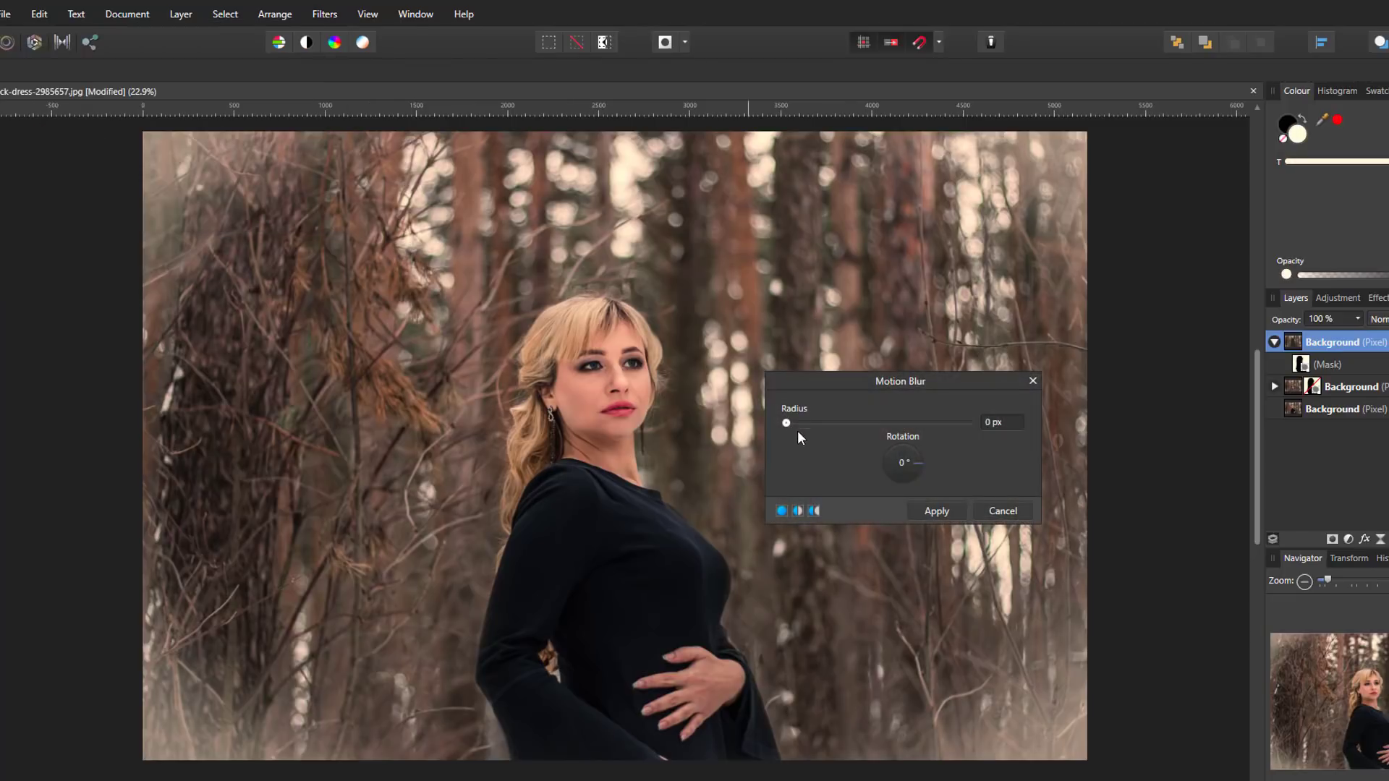
pyautogui.moveTo(786, 423); pyautogui.dragTo(927, 487)
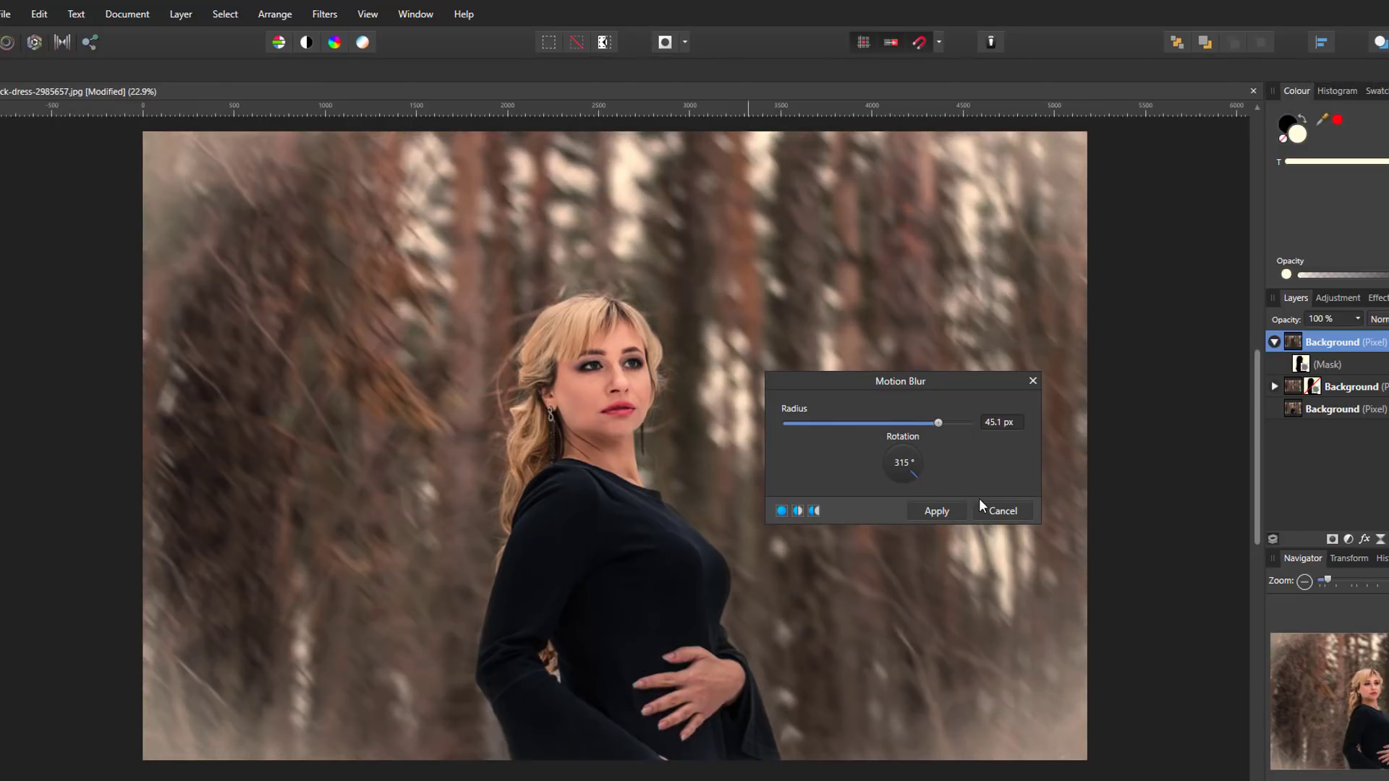
pyautogui.click(1002, 511)
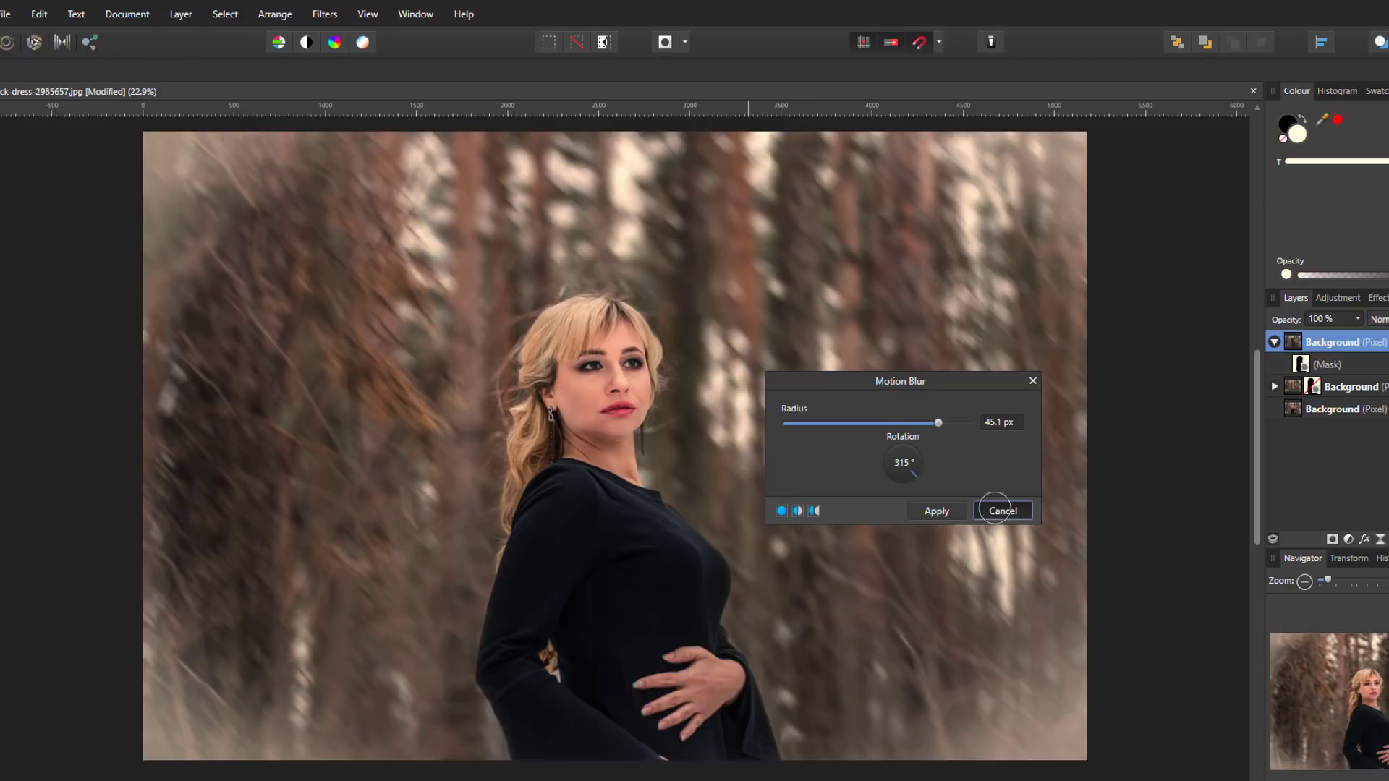
# Step: Apply a Zoom Blur with a 96.2 px radius to the top forest layer
pyautogui.click(325, 15)
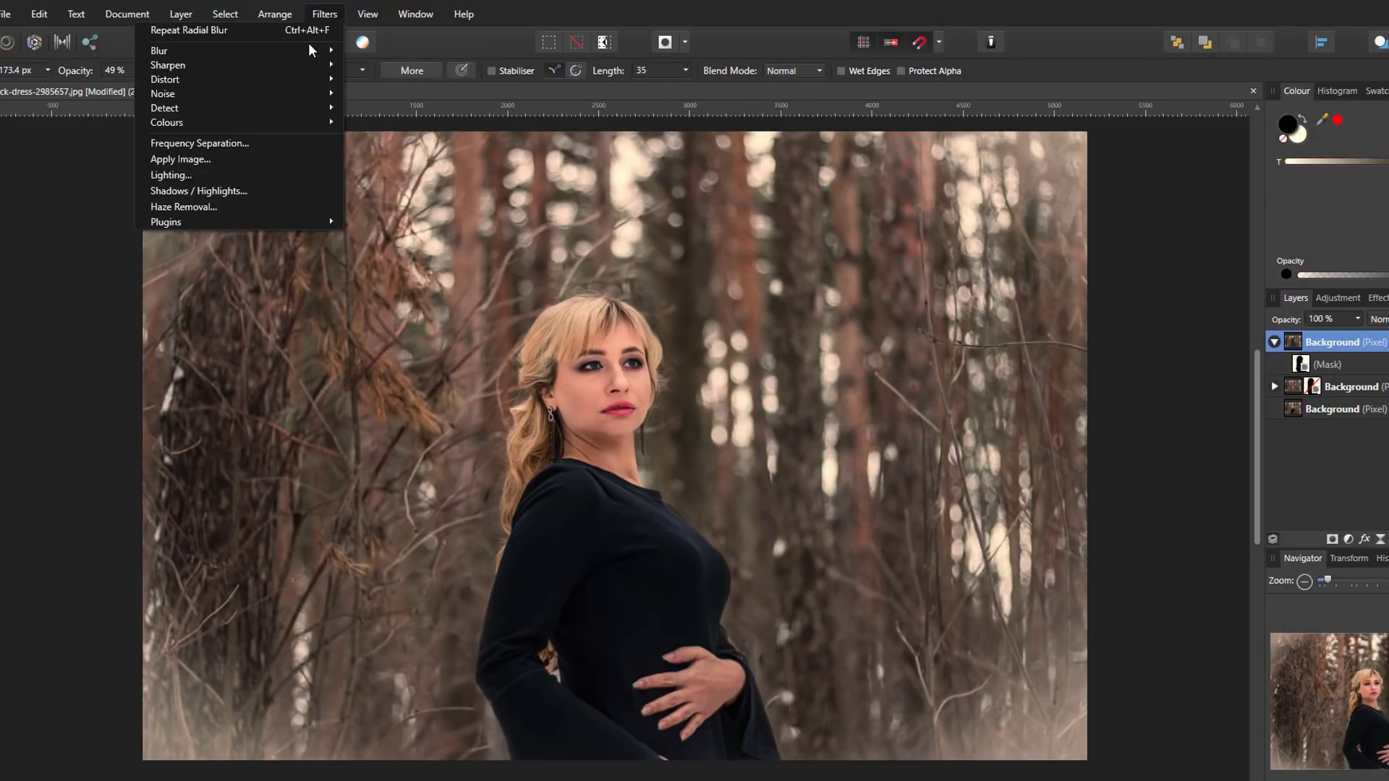
pyautogui.moveTo(165, 53)
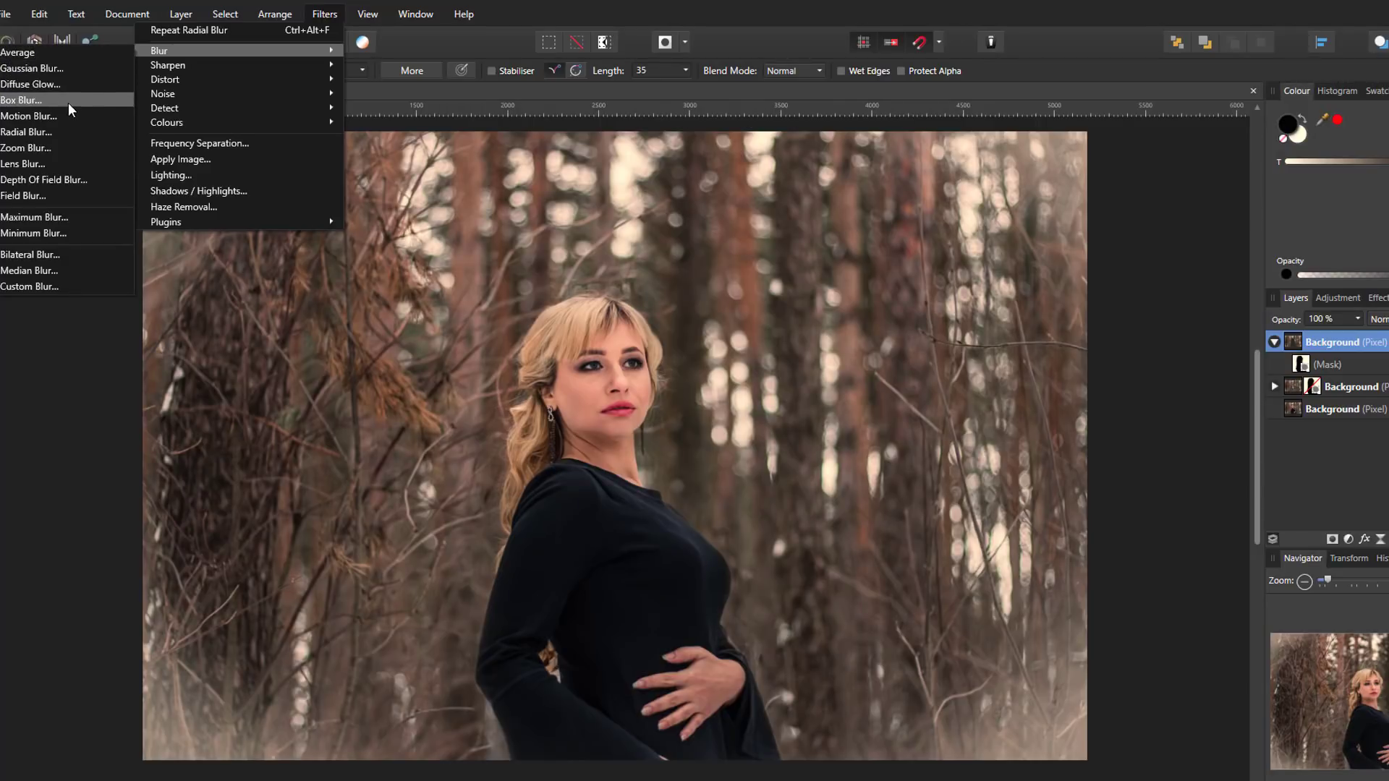
pyautogui.click(33, 148)
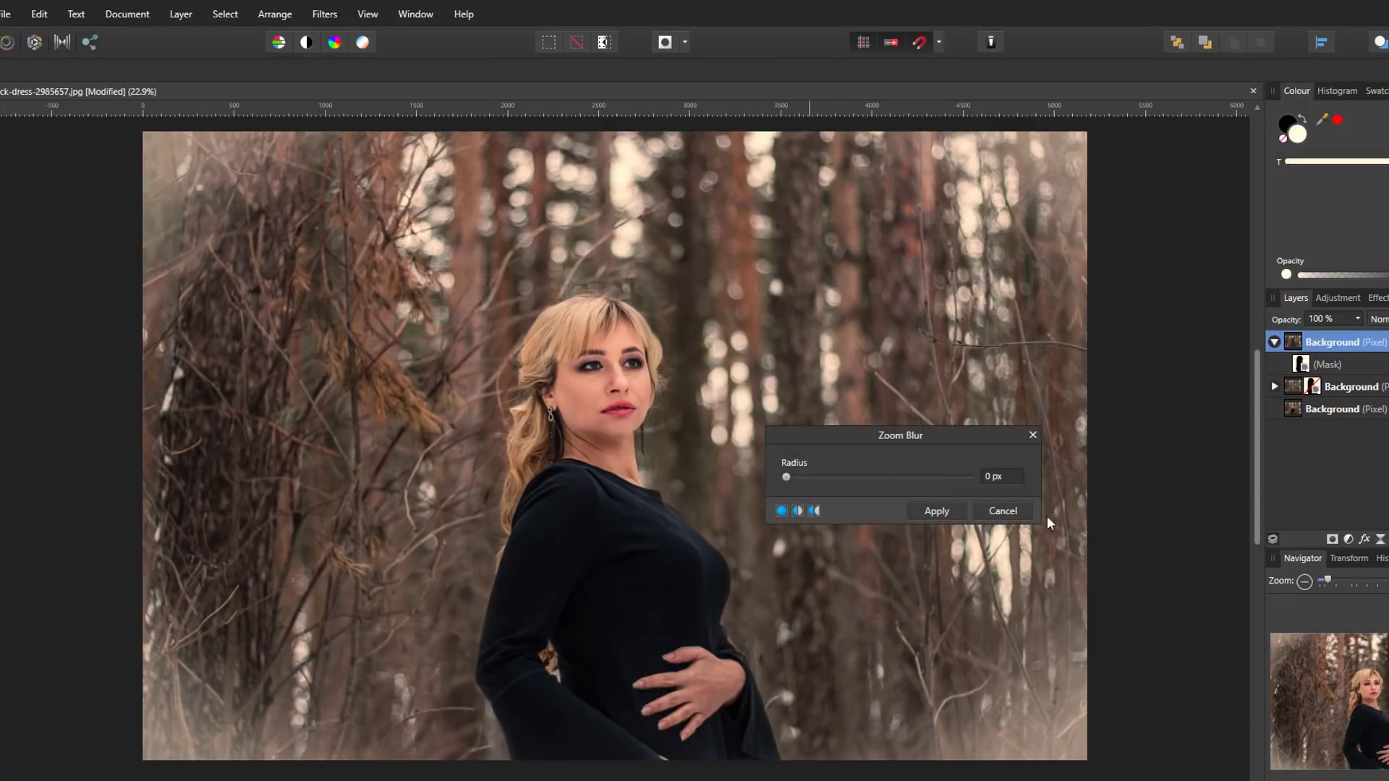
pyautogui.moveTo(786, 478); pyautogui.dragTo(969, 484)
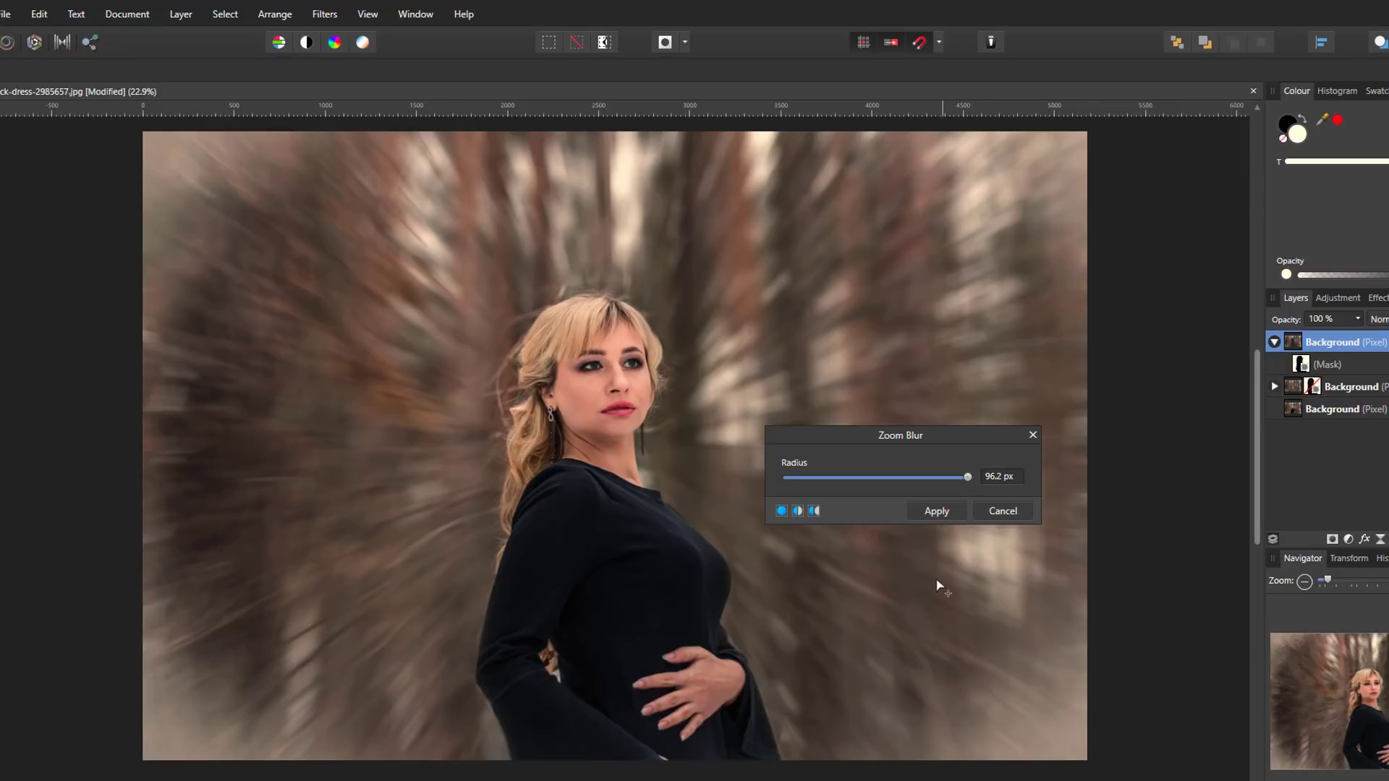
pyautogui.click(937, 511)
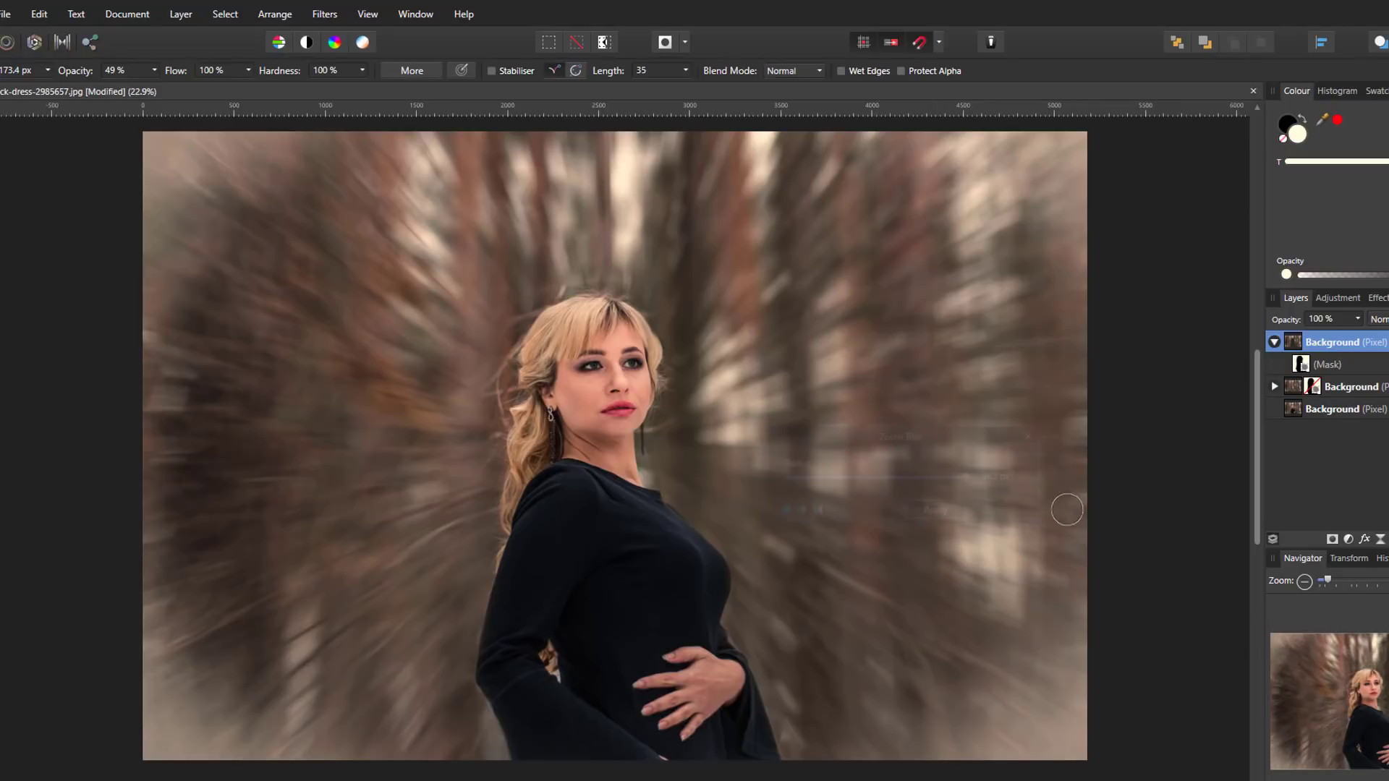